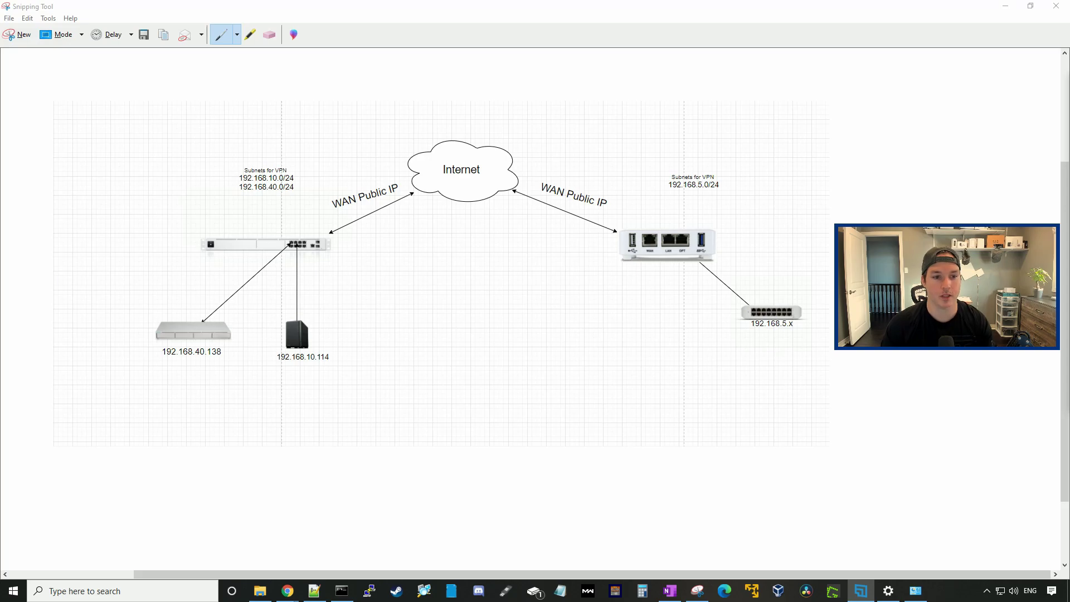
# Step: Circle the left router and 192.168.10.114 in red; underline 192.168.10.0/24 and 192.168.5.0/24
pyautogui.press('super+shift+s')
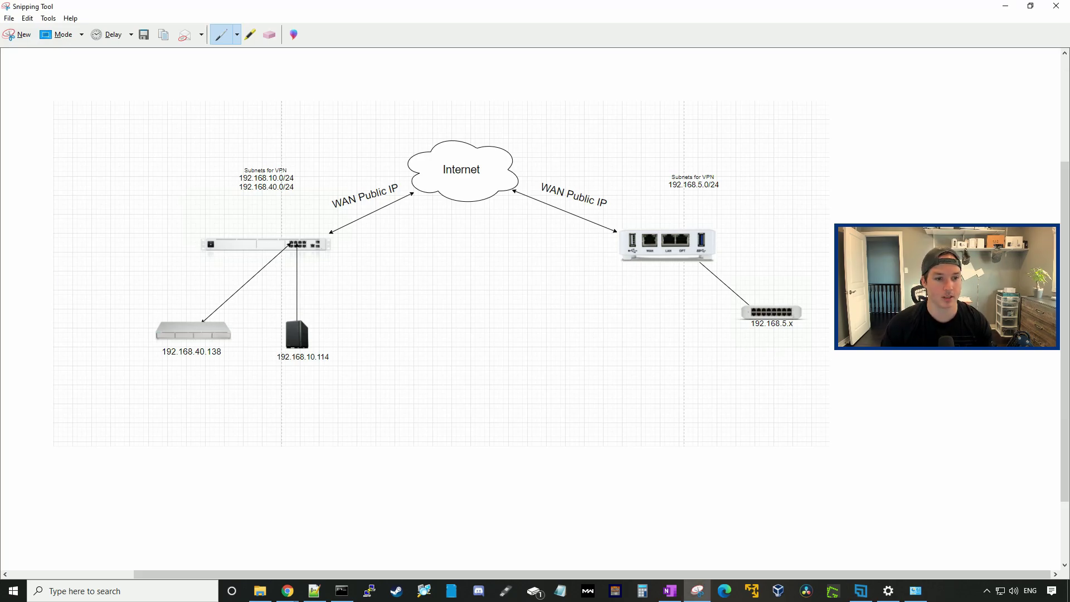
pyautogui.moveTo(185, 225)
pyautogui.mouseDown()
pyautogui.moveTo(276, 220)
pyautogui.moveTo(320, 263)
pyautogui.moveTo(188, 233)
pyautogui.mouseUp()
pyautogui.moveTo(239, 182); pyautogui.dragTo(281, 181)
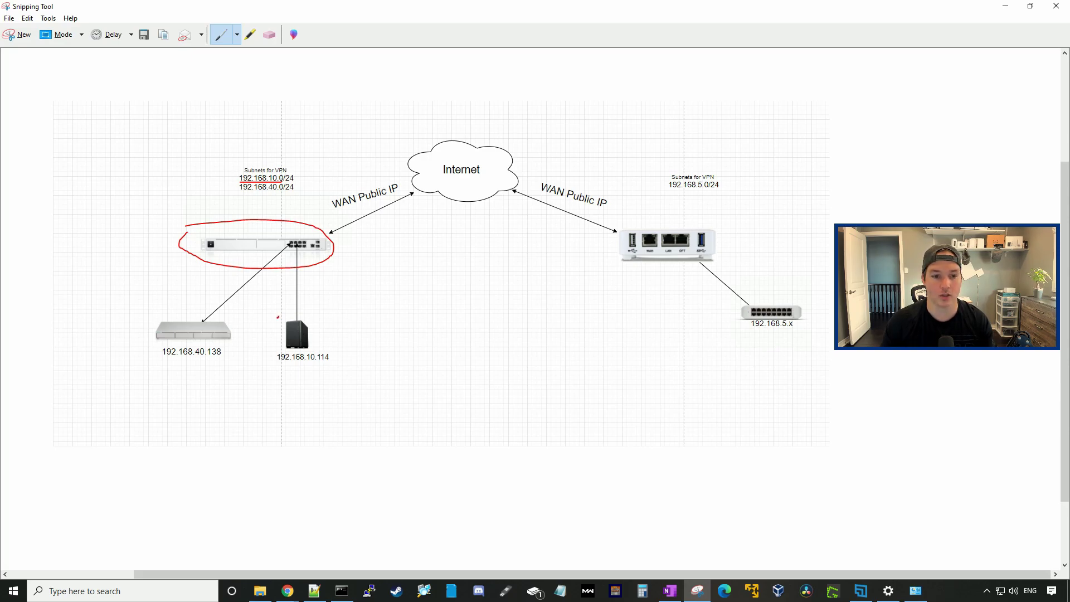
pyautogui.moveTo(278, 317)
pyautogui.mouseDown()
pyautogui.moveTo(342, 327)
pyautogui.moveTo(310, 378)
pyautogui.moveTo(274, 339)
pyautogui.moveTo(277, 320)
pyautogui.mouseUp()
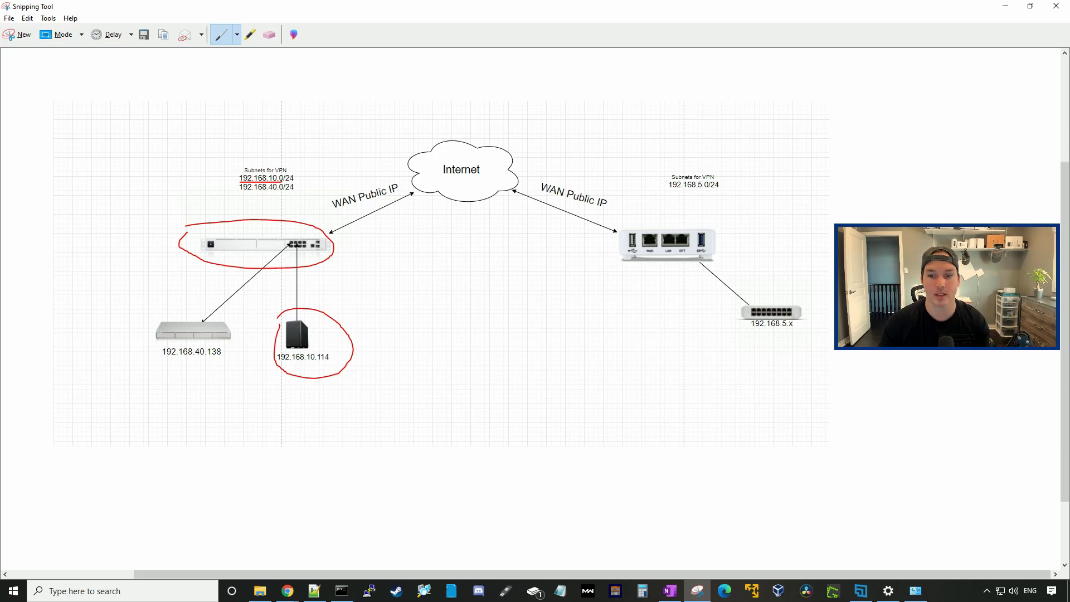
pyautogui.moveTo(674, 188); pyautogui.dragTo(710, 190)
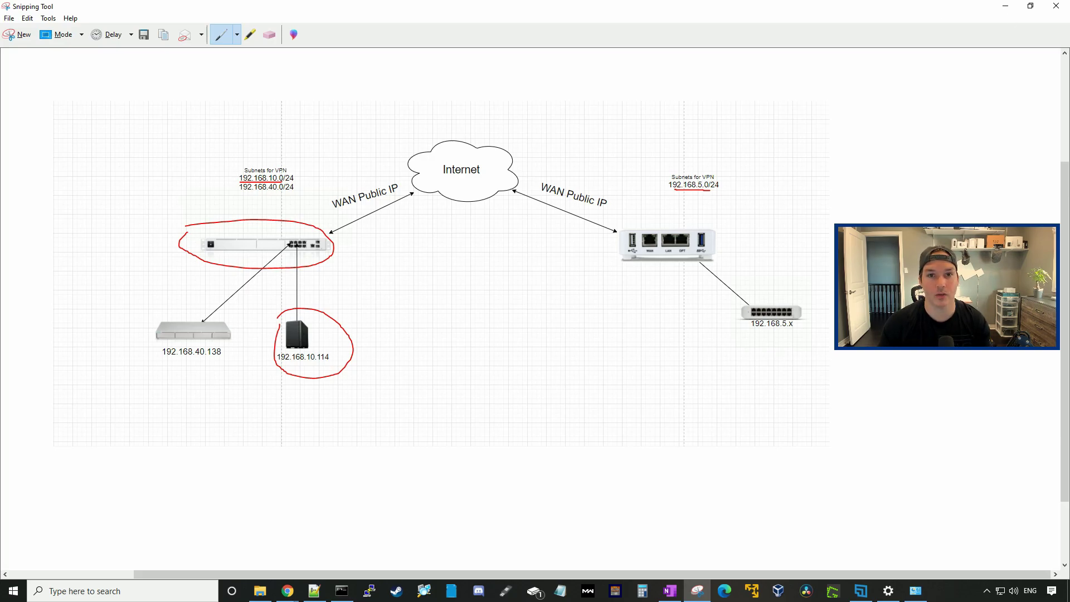
# Step: Create a new network named 'site to site vpn' of type Site-to-Site VPN
pyautogui.click(1004, 8)
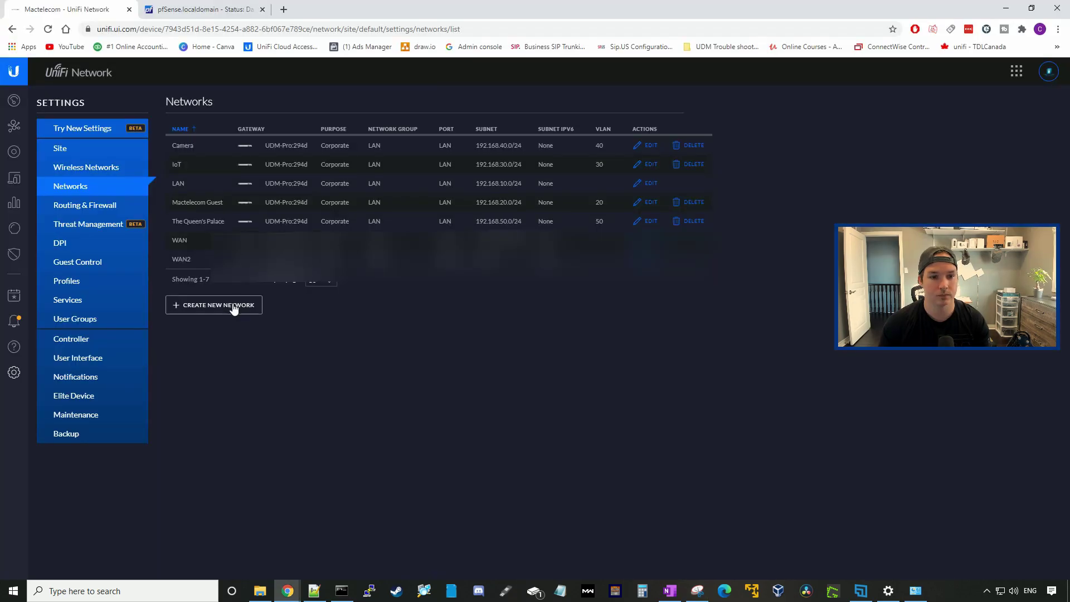
pyautogui.click(233, 308)
pyautogui.click(400, 149)
pyautogui.write('site to site vpn')
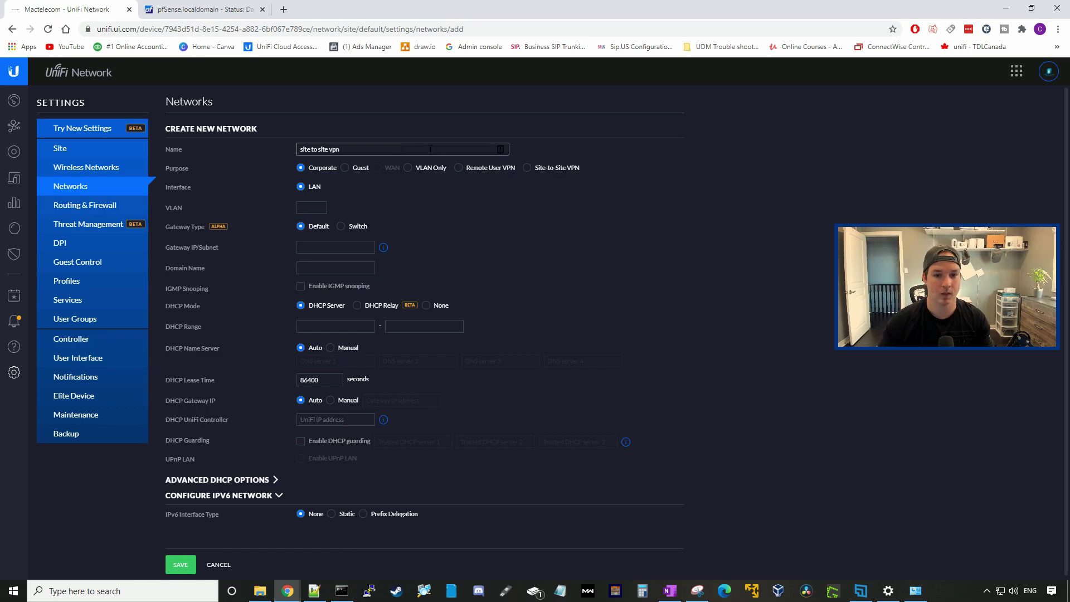
pyautogui.click(527, 169)
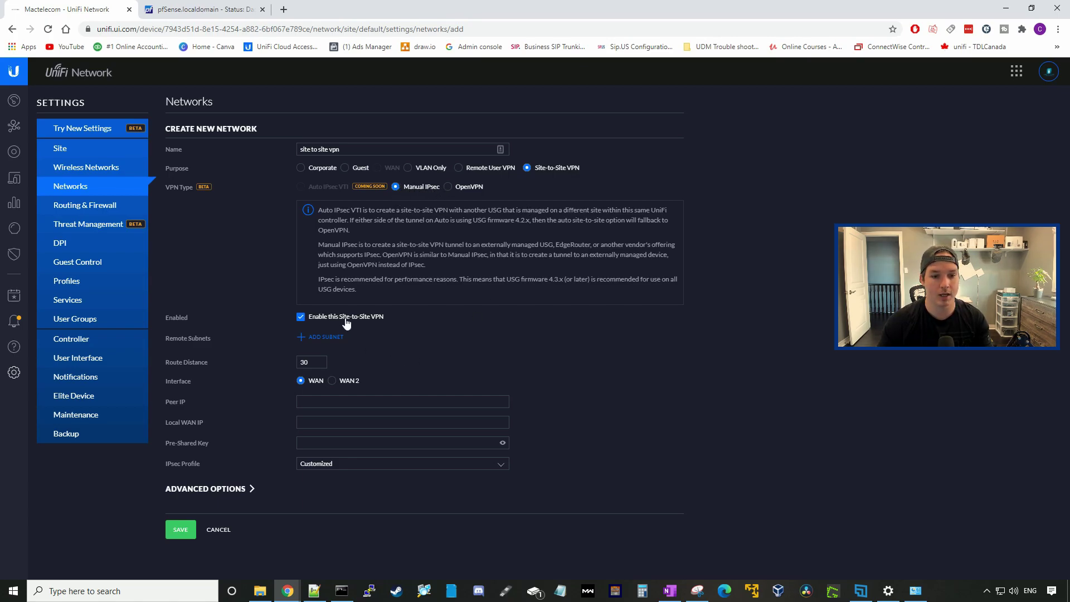
# Step: Add remote subnet 192.168.5.0/24 after checking it against the network diagram
pyautogui.click(324, 342)
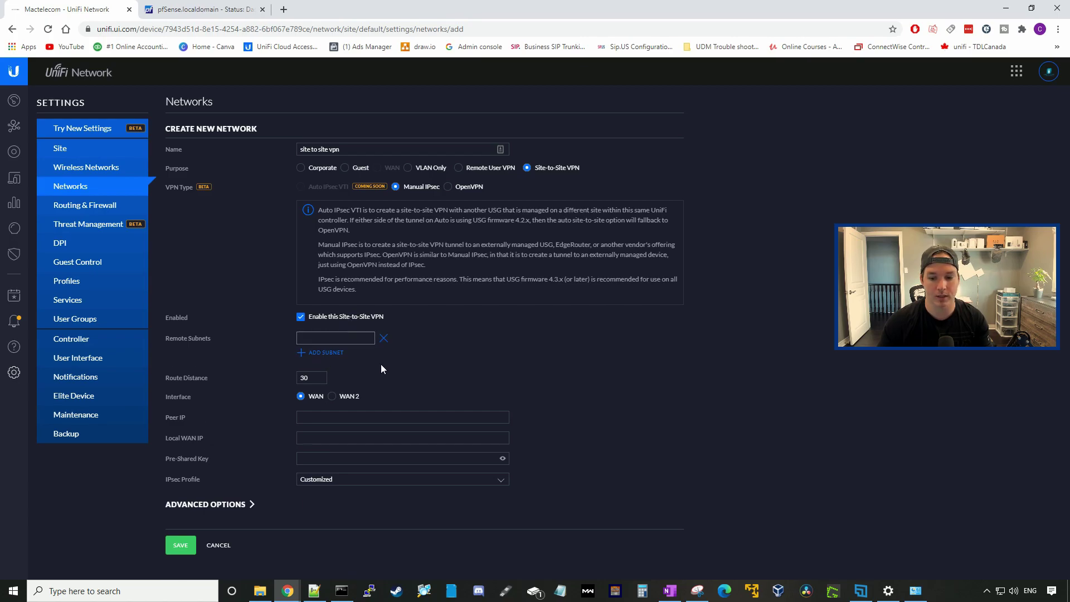
pyautogui.click(701, 593)
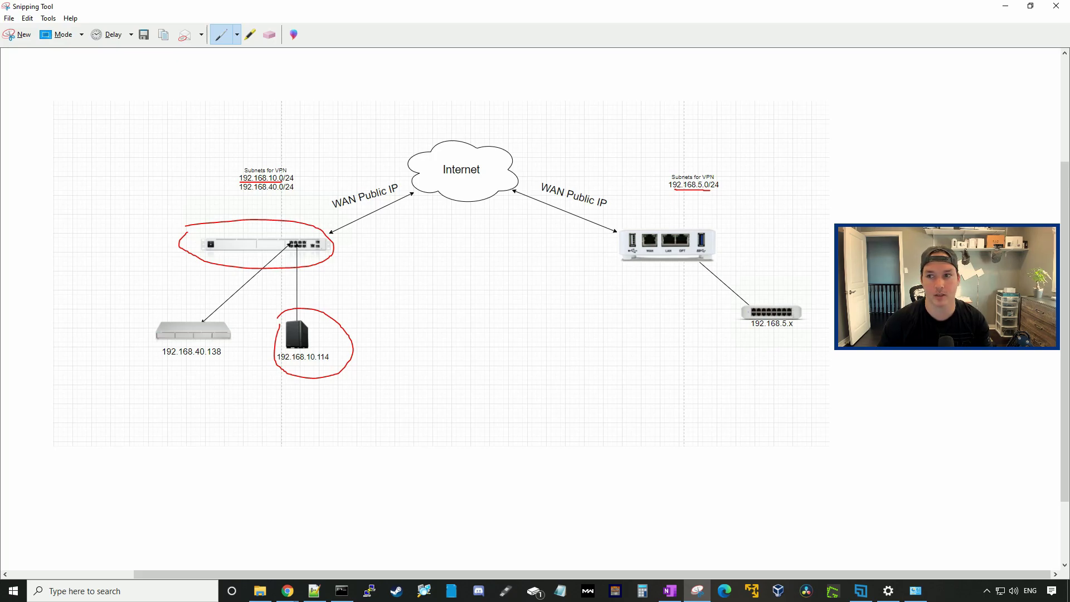
pyautogui.hotkey('alt', 'Tab')
pyautogui.write('192.16')
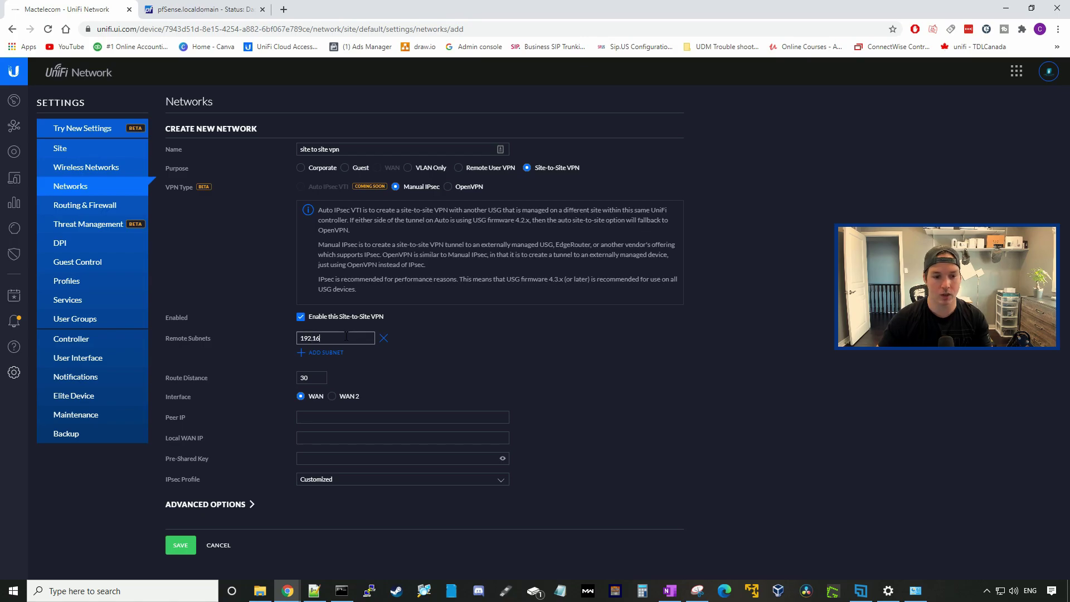
pyautogui.write('8.5.0/24')
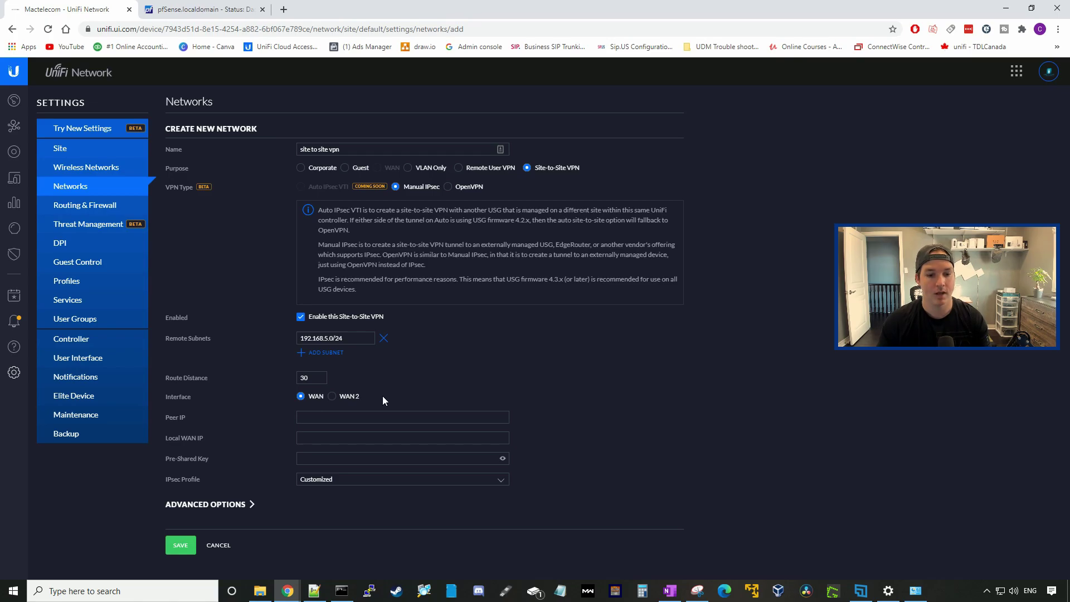
pyautogui.click(328, 415)
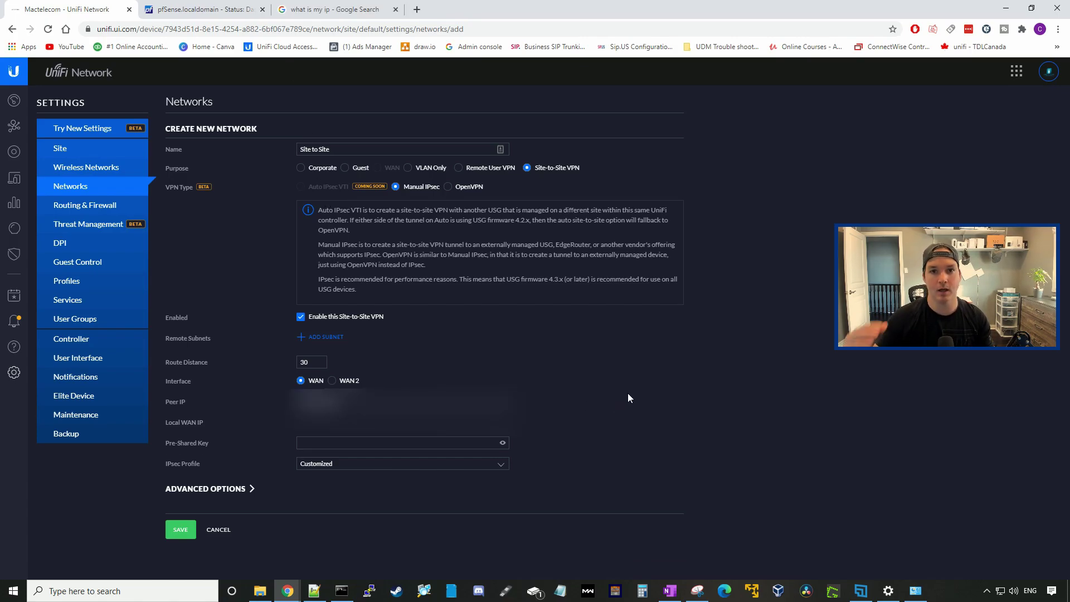
# Step: Enter the VPN pre-shared key, reveal it to verify, then switch to pfSense
pyautogui.press('Tab')
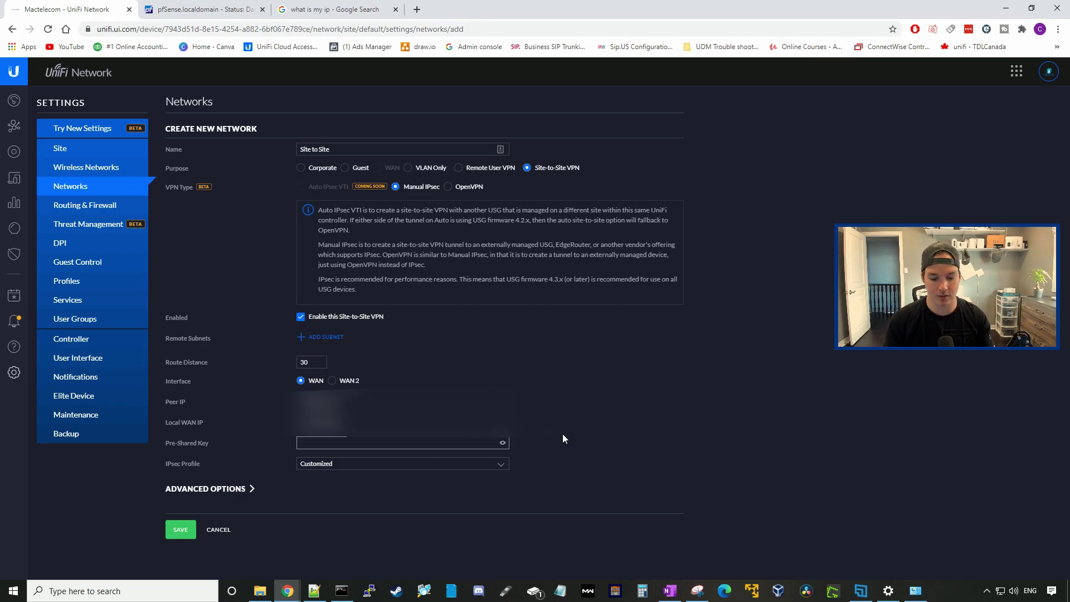
pyautogui.write('****')
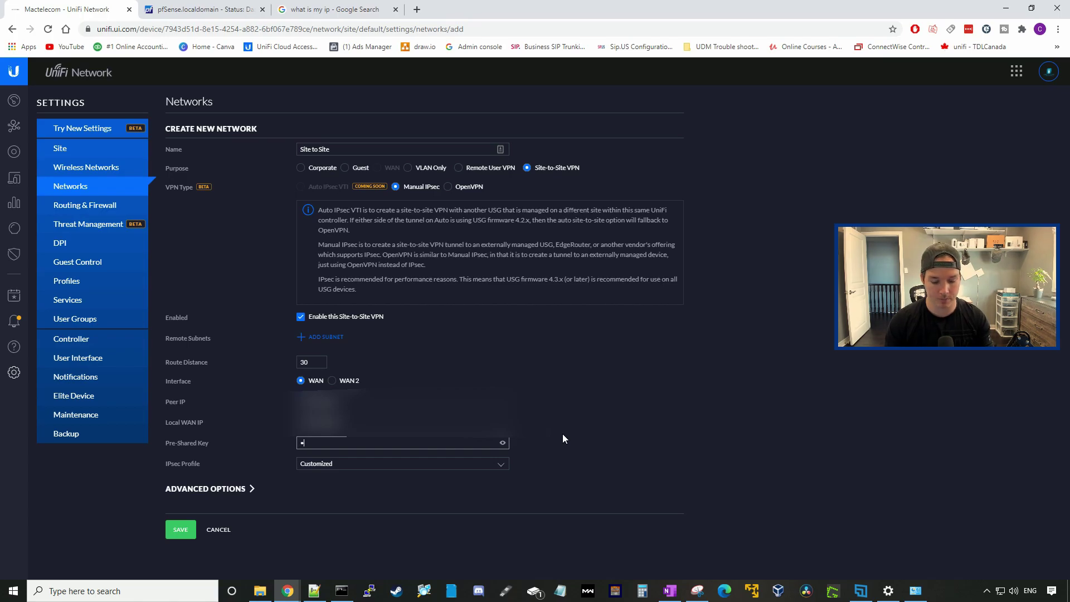
pyautogui.write('1234')
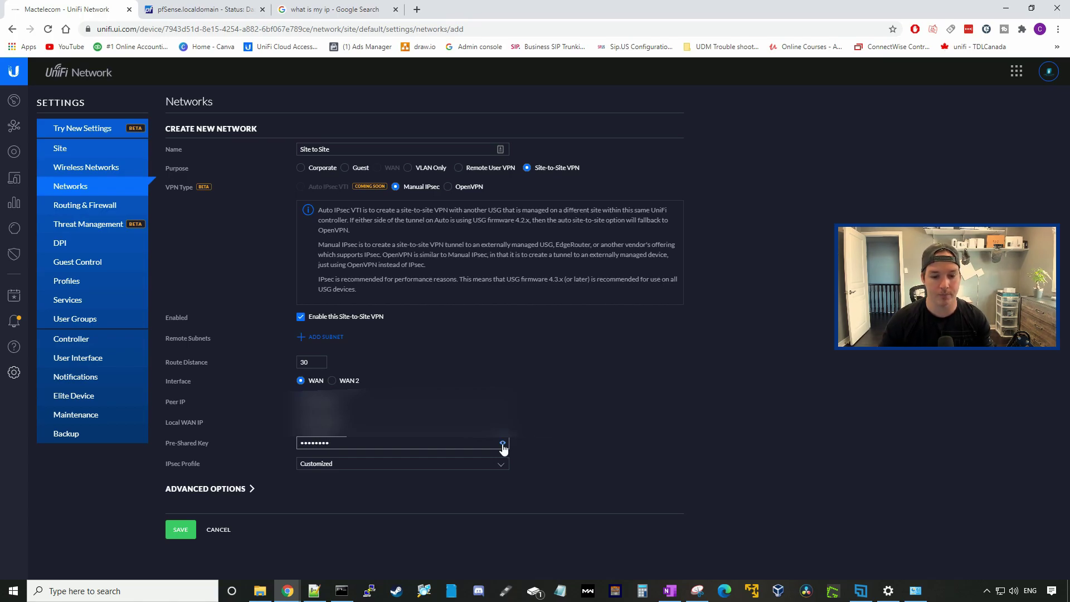
pyautogui.click(502, 443)
pyautogui.click(201, 9)
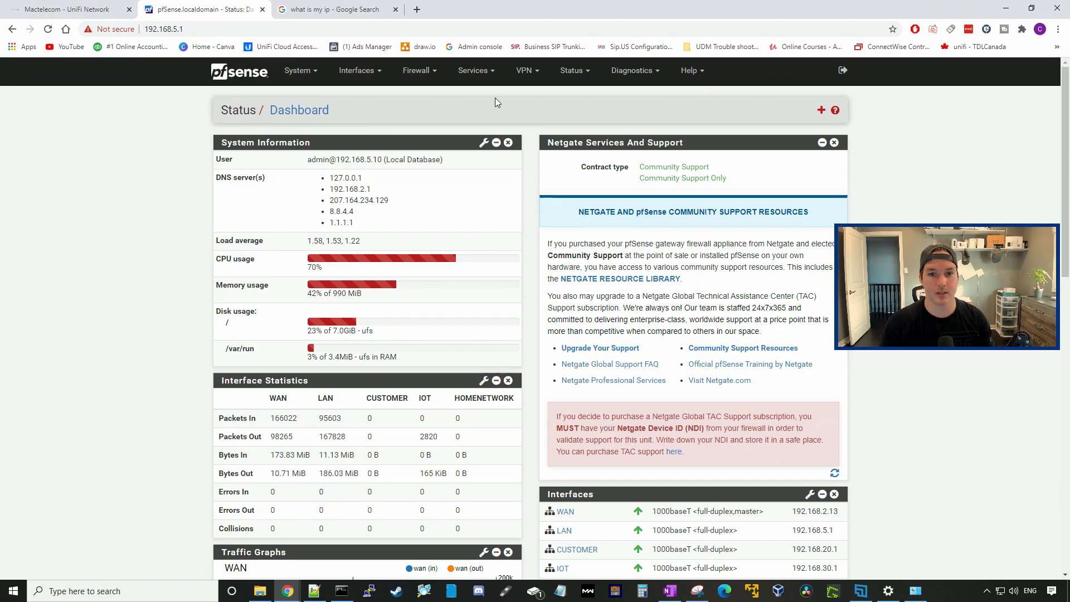
# Step: Add a new IKEv1 IPsec phase 1 tunnel with the description 'UDM'
pyautogui.click(535, 70)
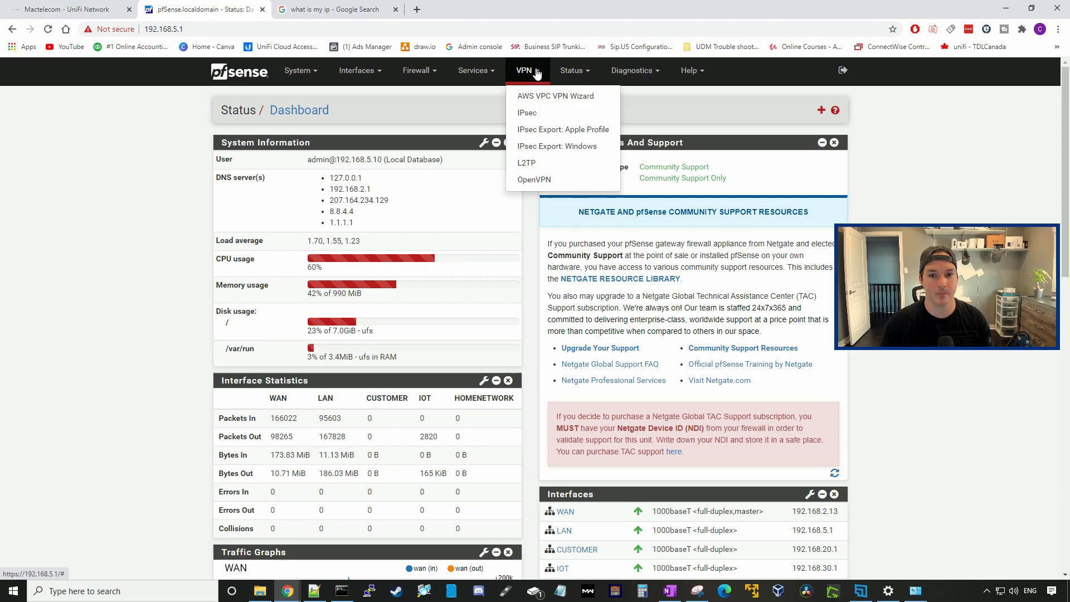
pyautogui.click(530, 111)
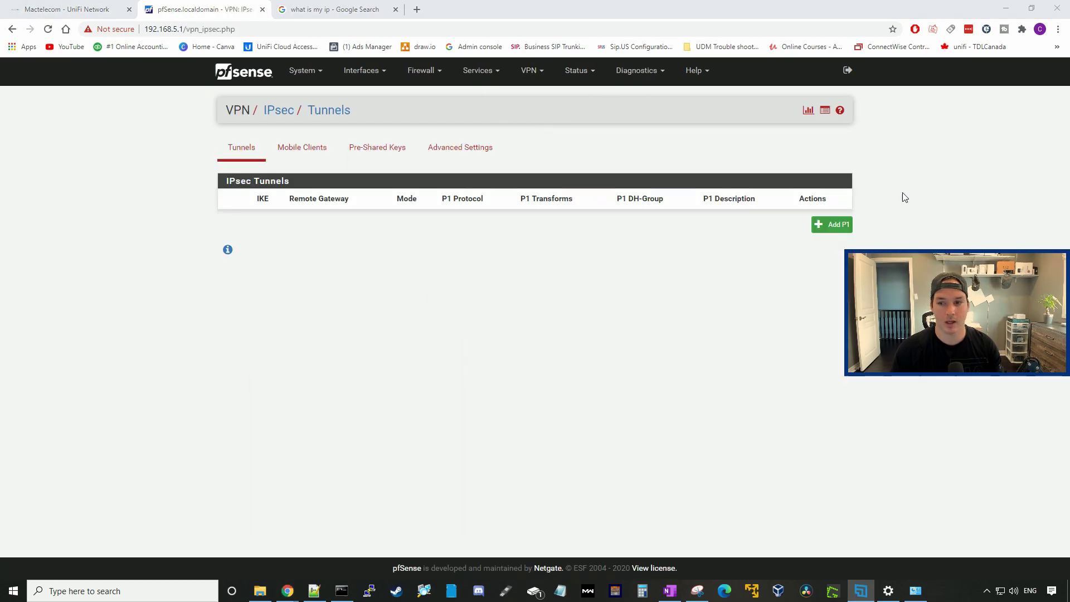
pyautogui.click(818, 230)
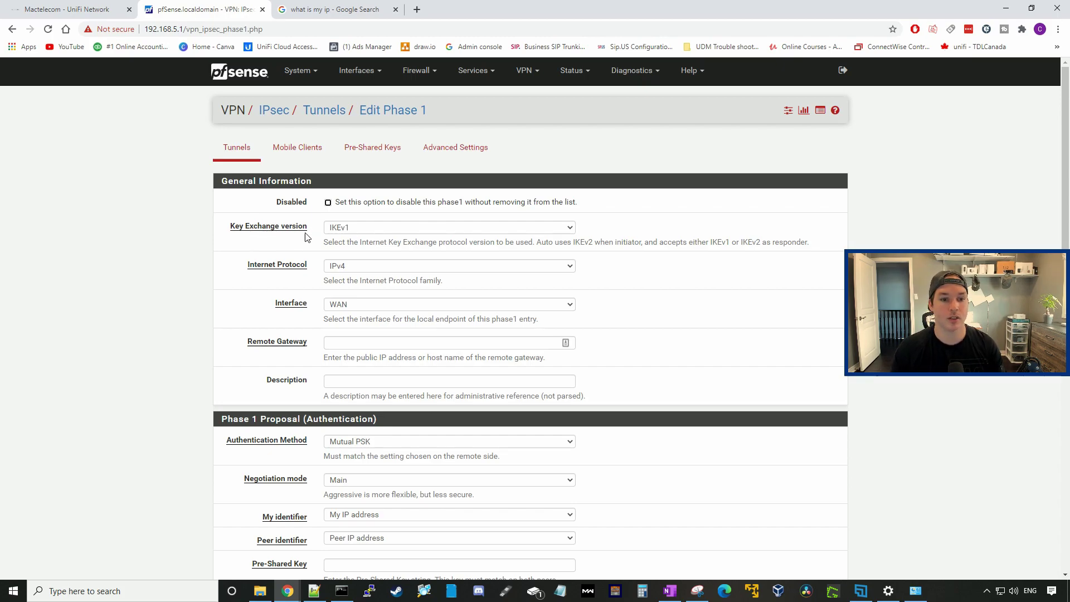
pyautogui.click(346, 228)
pyautogui.click(347, 239)
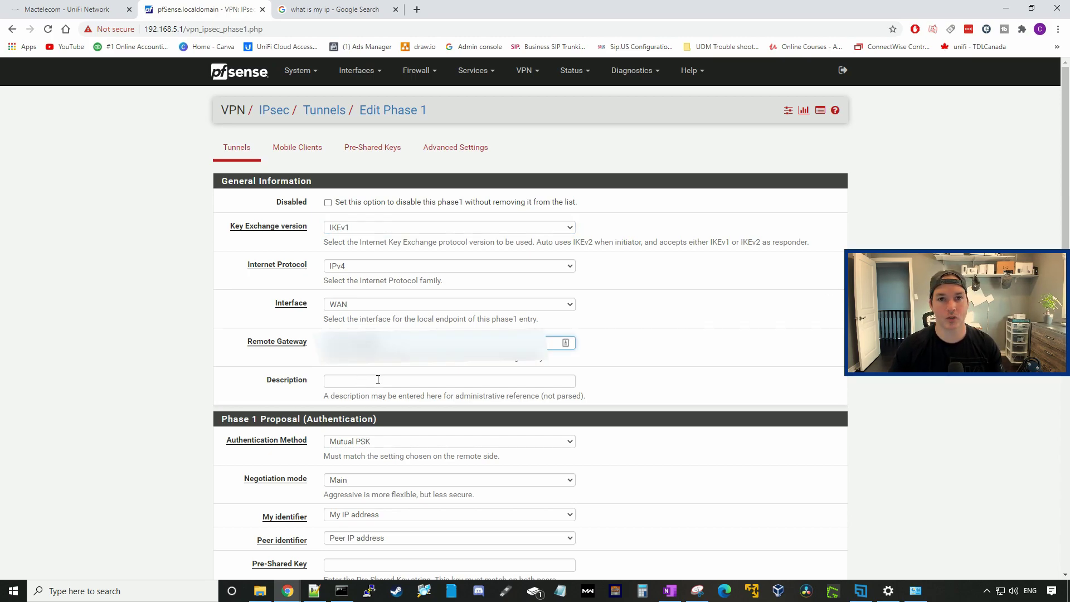
pyautogui.click(375, 381)
pyautogui.write('UDM')
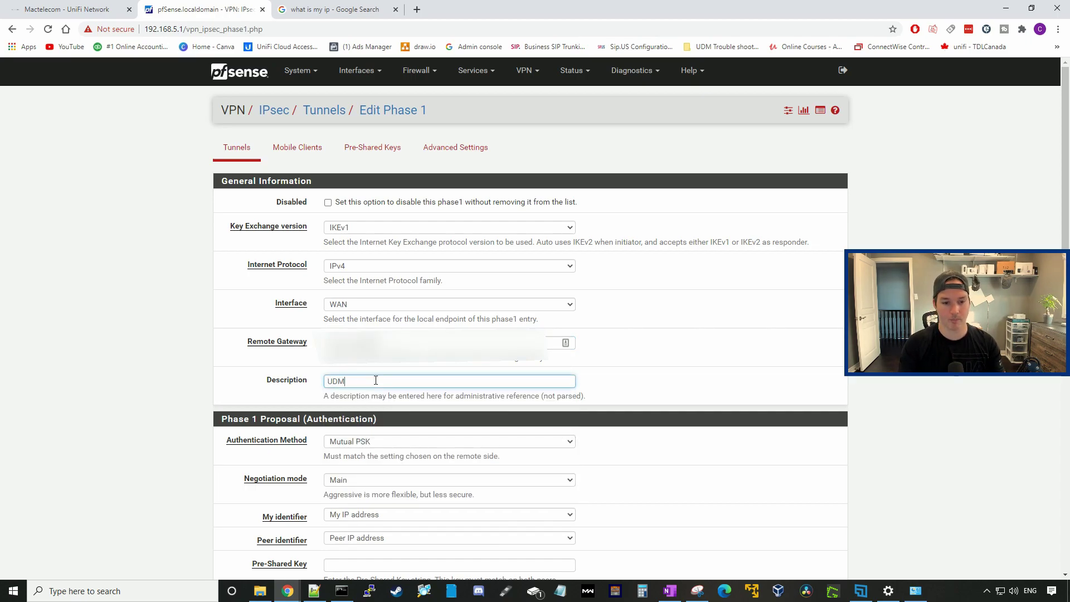
pyautogui.scroll(-5, 437, 149)
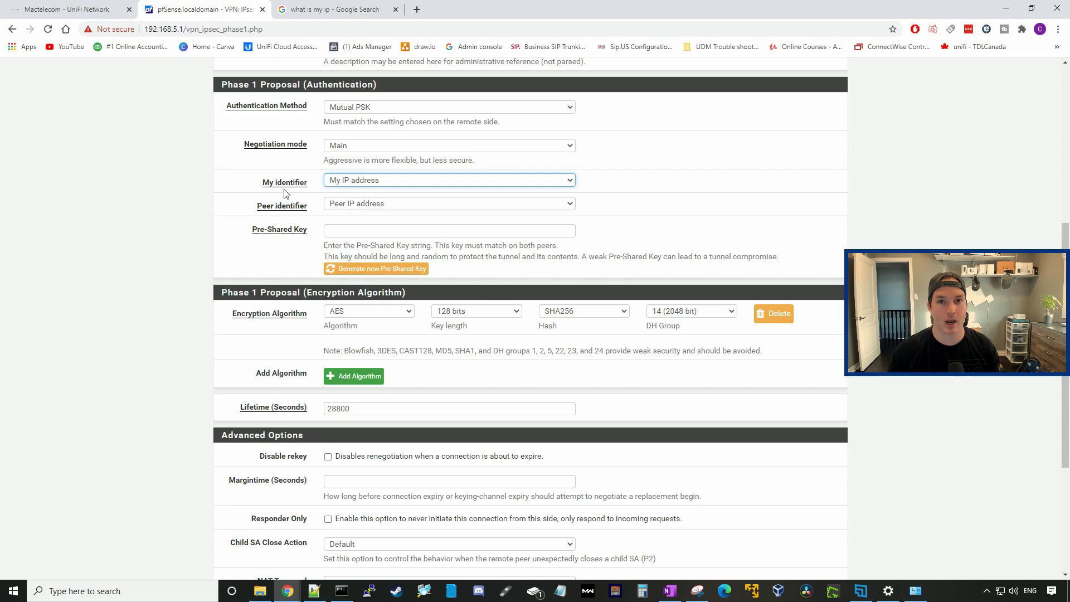
# Step: Set My identifier to IP address and enter this side's address
pyautogui.click(349, 182)
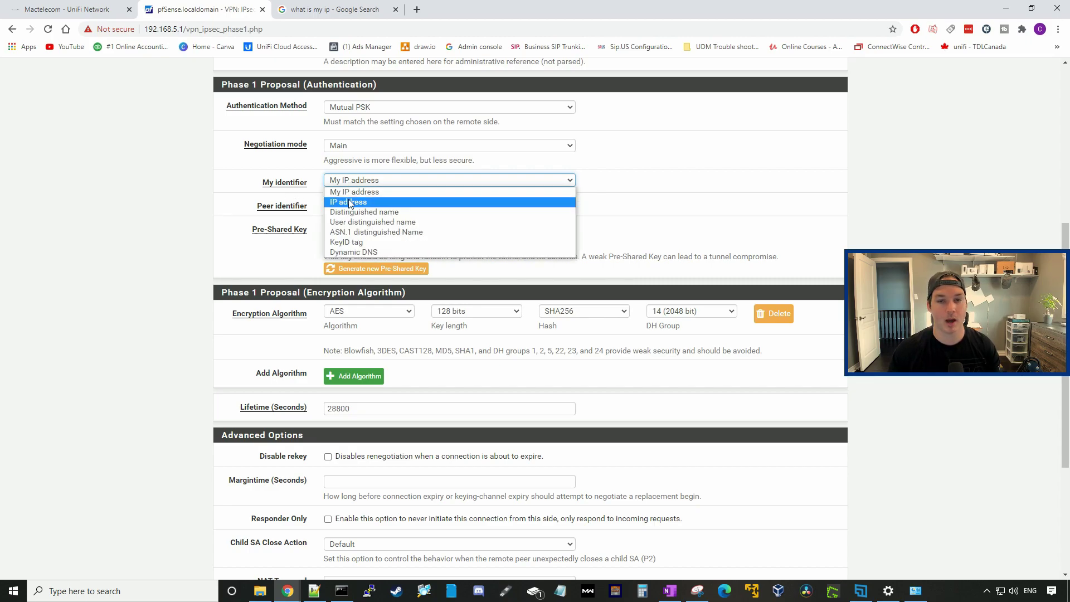
pyautogui.click(349, 202)
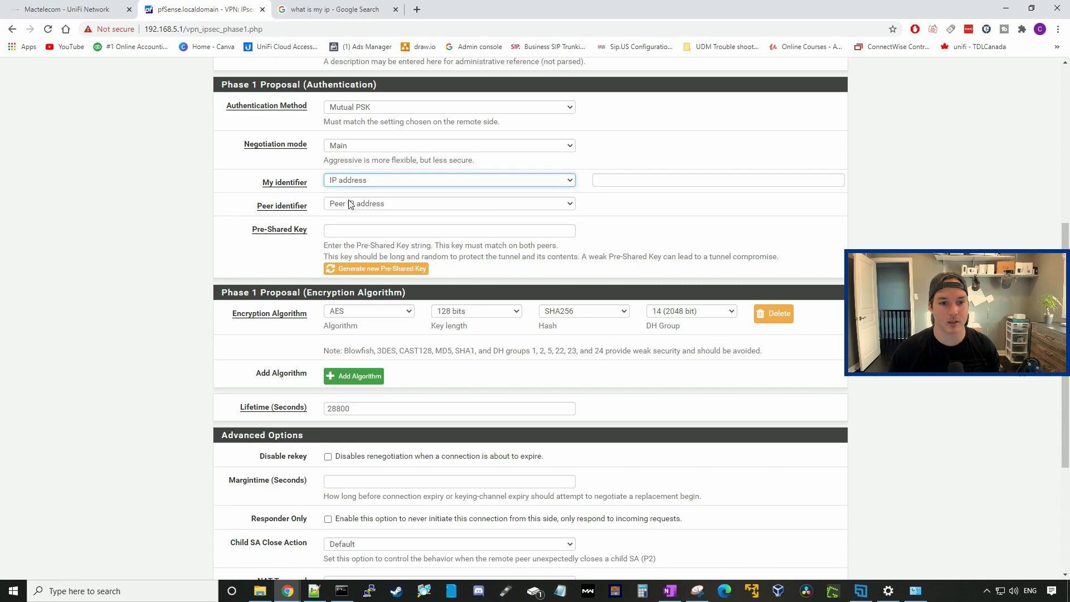
pyautogui.tripleClick(618, 178)
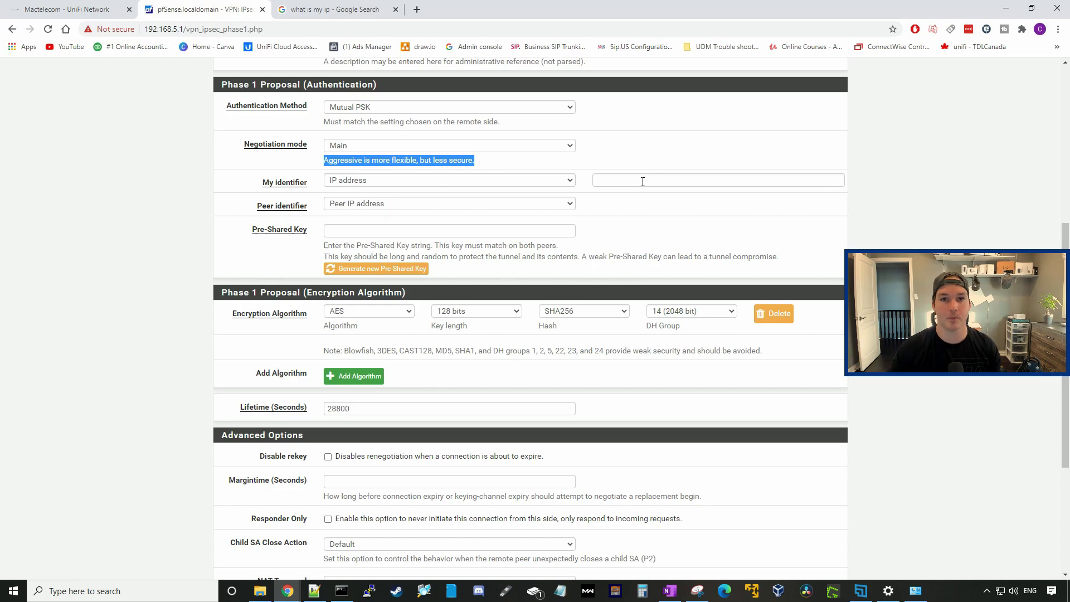
pyautogui.scroll(-1, 557, 179)
# Step: Enter the matching pre-shared key and save the phase 1 tunnel
pyautogui.click(522, 177)
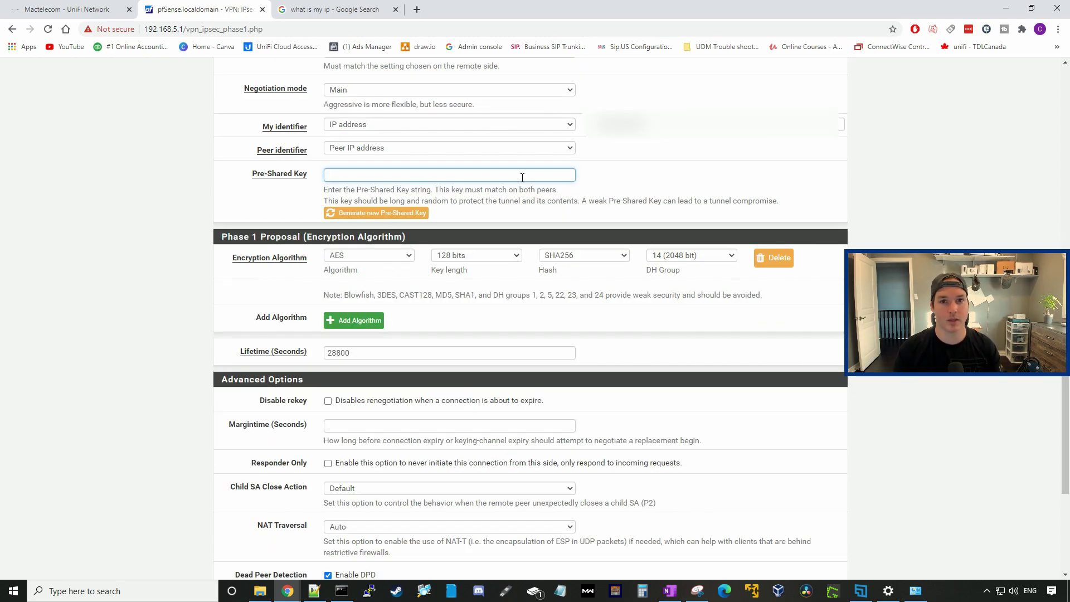
pyautogui.write('Test')
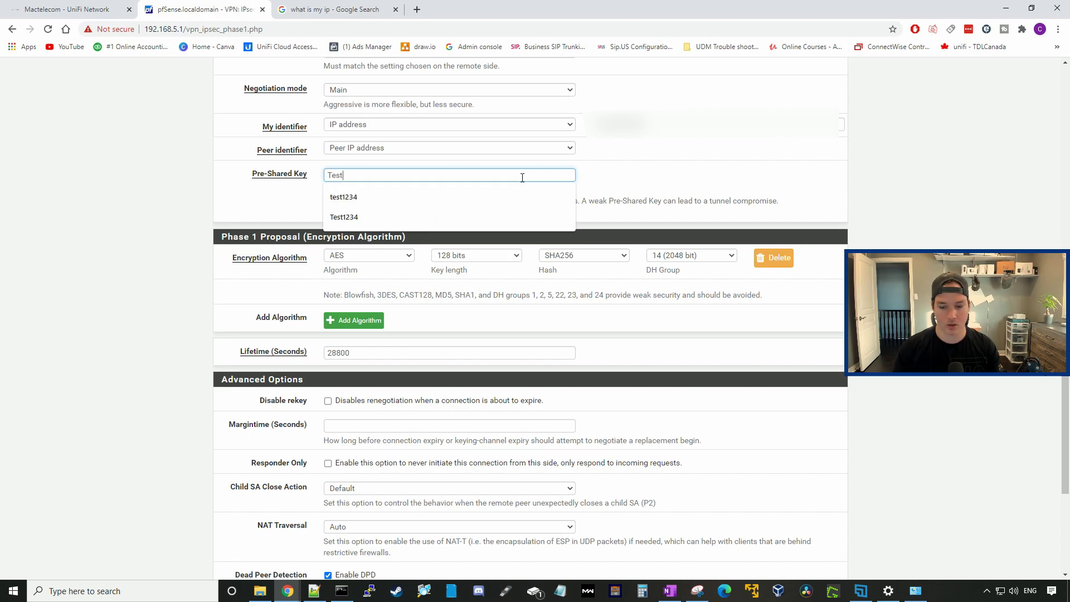
pyautogui.write('1234')
pyautogui.click(205, 275)
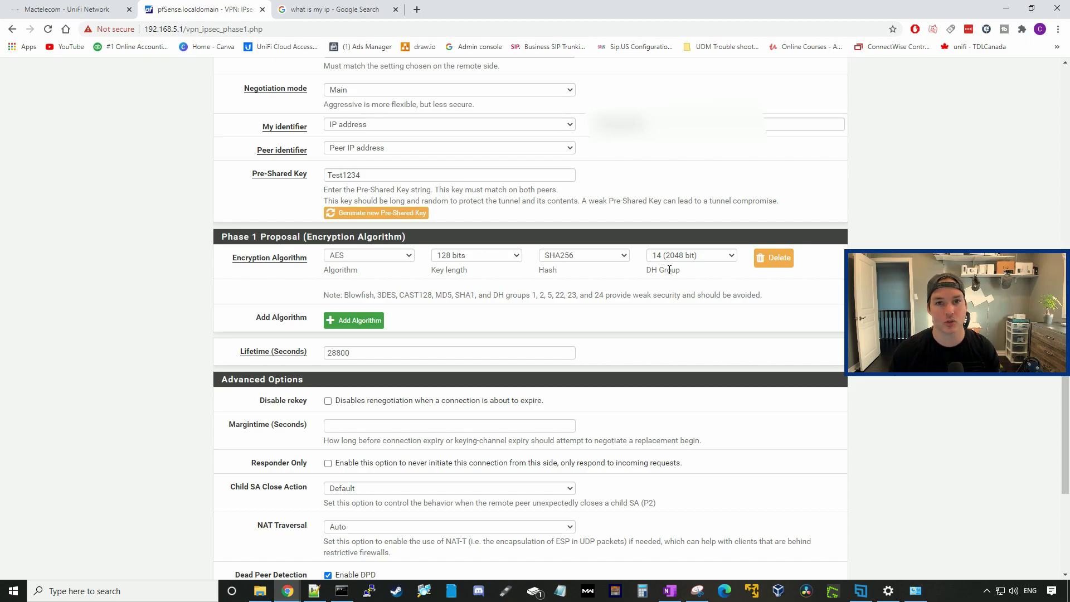
pyautogui.scroll(-2, 229, 454)
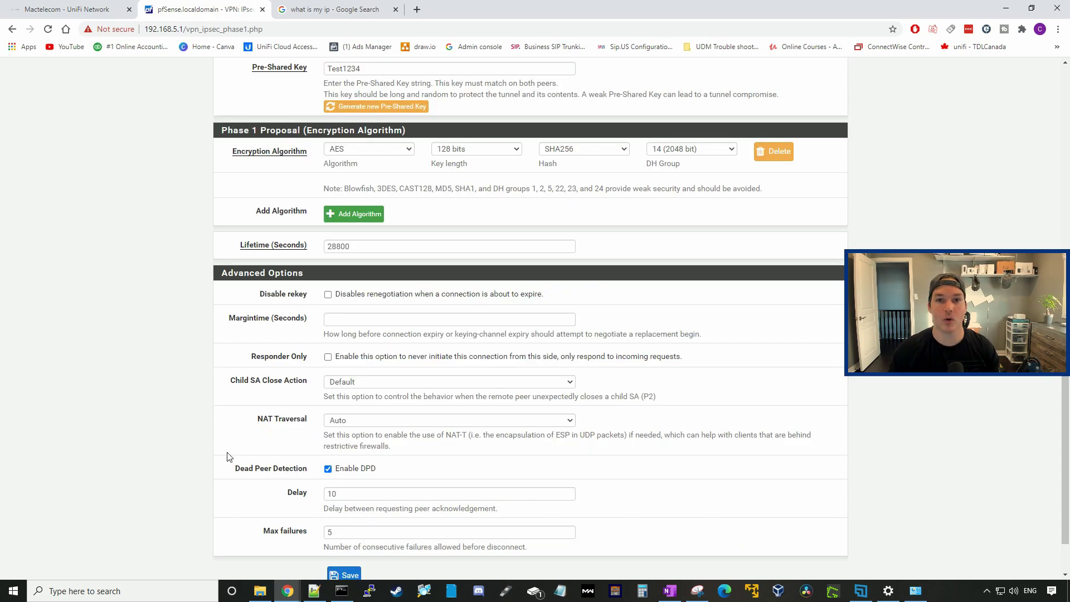
pyautogui.click(344, 574)
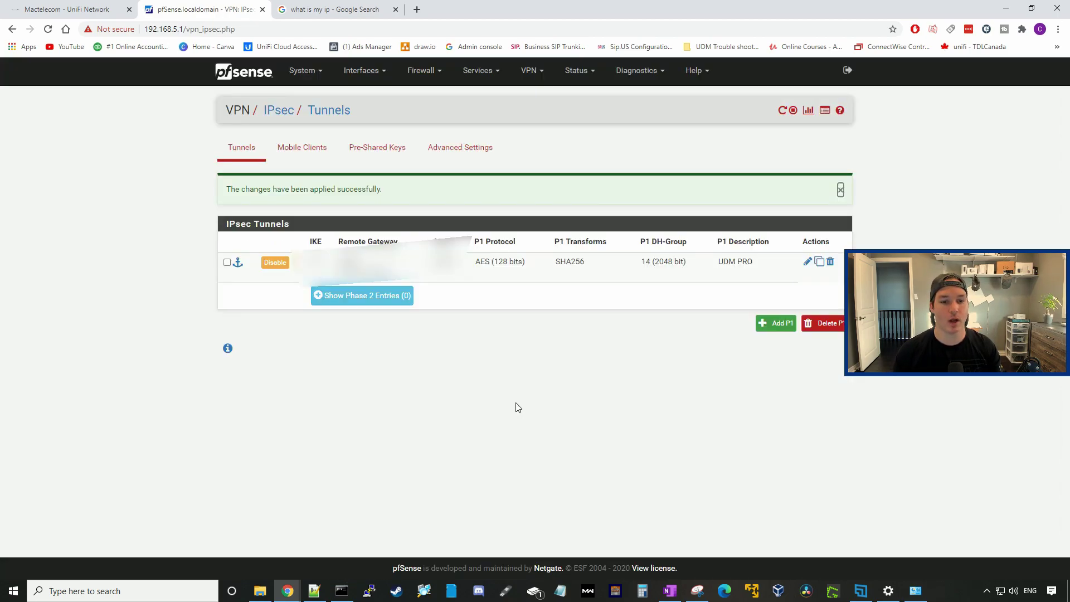
# Step: Add Phase 2 'UDM pro 10' for 192.168.10.0/24 with AES128-GCM unchecked, and save
pyautogui.click(365, 301)
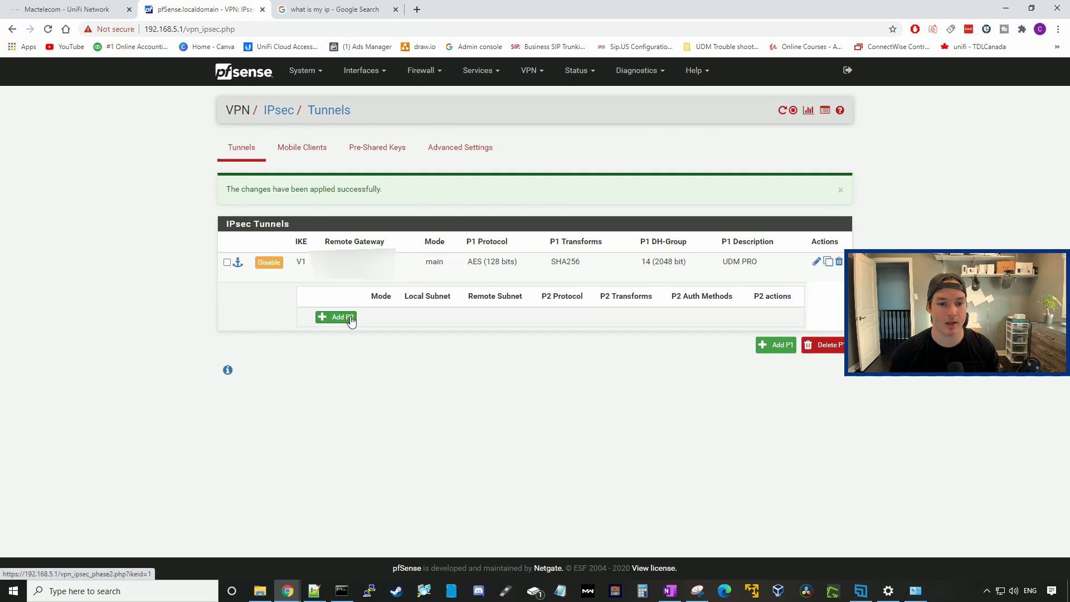
pyautogui.click(348, 318)
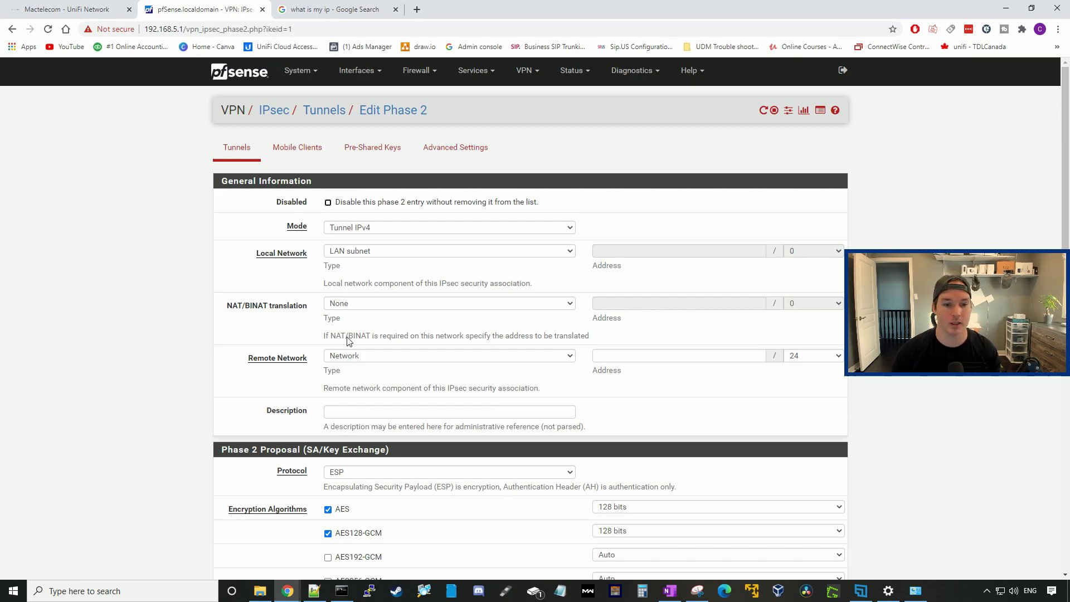
pyautogui.moveTo(248, 359); pyautogui.dragTo(306, 366)
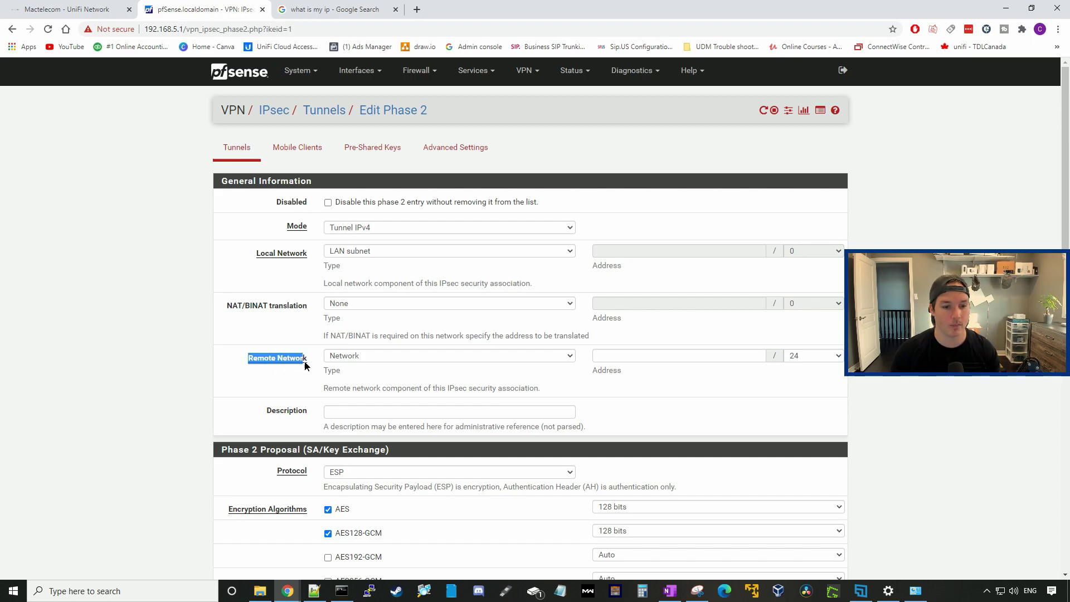
pyautogui.click(618, 356)
pyautogui.write('192.1')
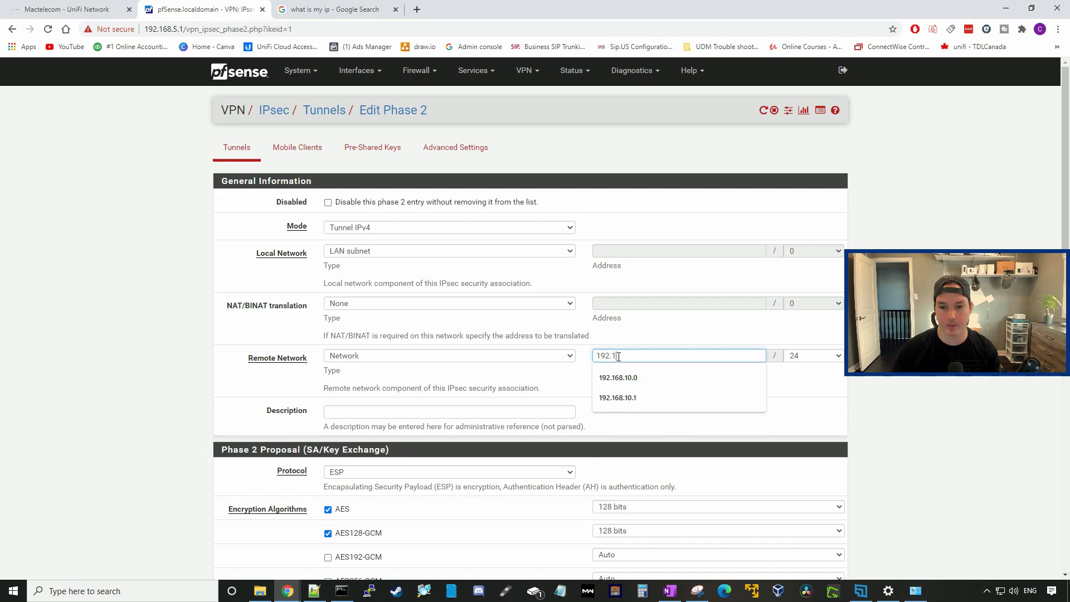
pyautogui.write('68.10.0')
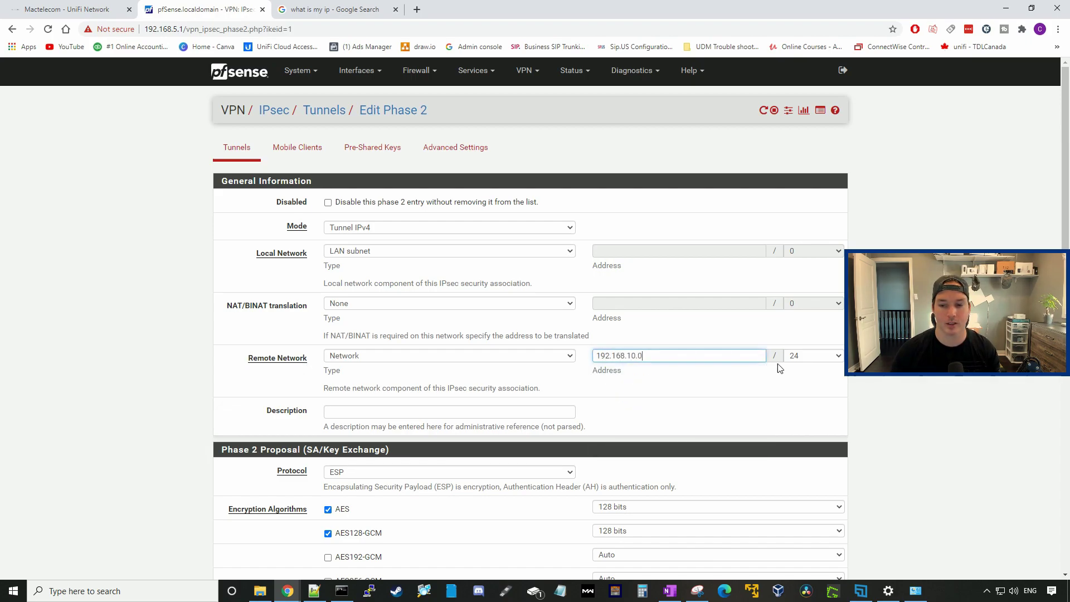
pyautogui.click(373, 411)
pyautogui.write('UDM pro 10')
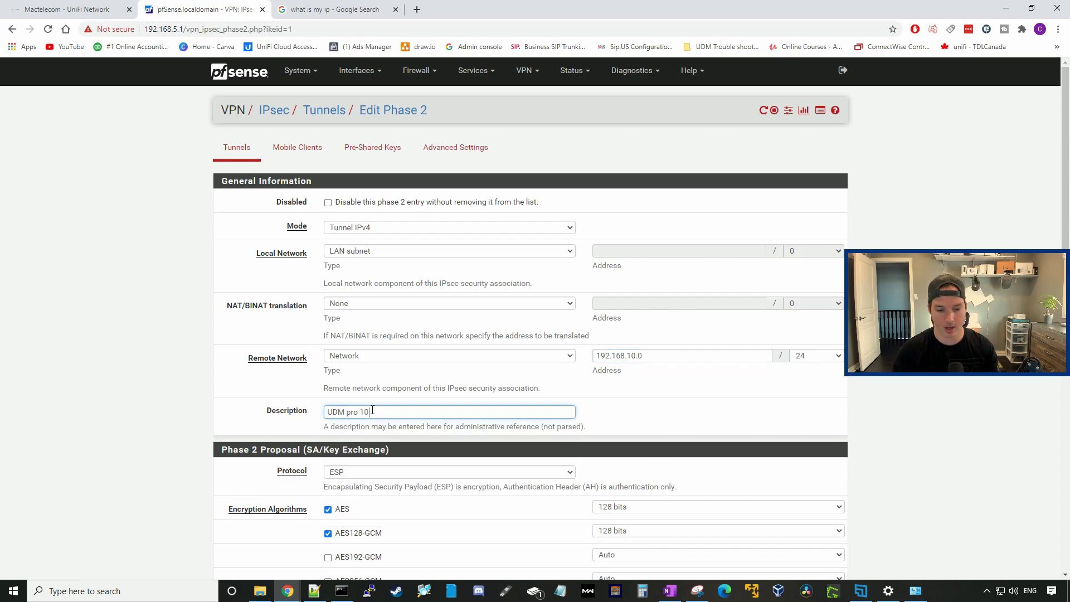
pyautogui.scroll(-2, 372, 410)
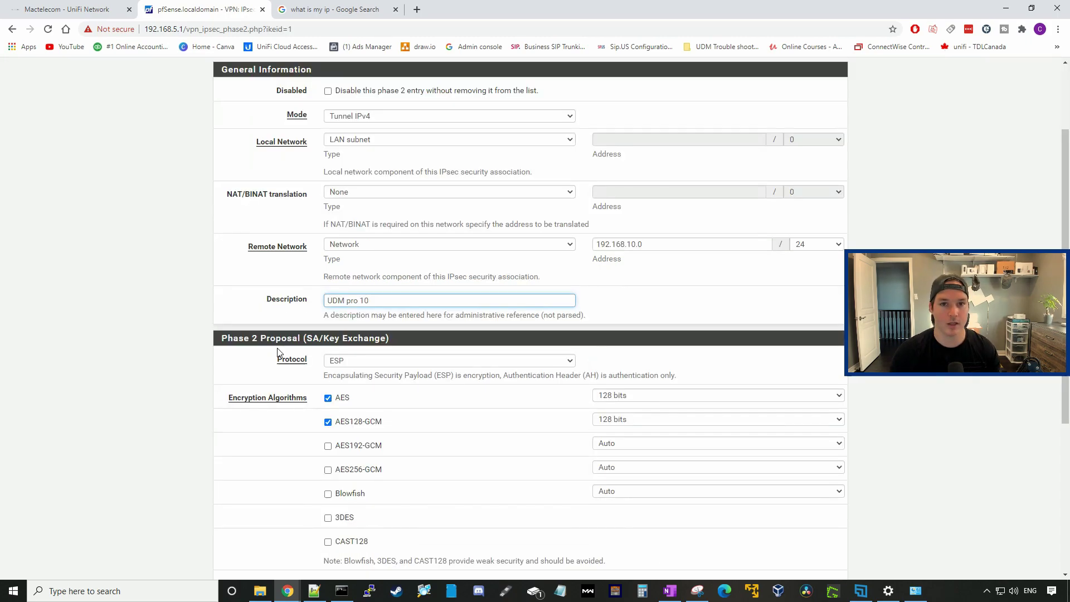
pyautogui.click(328, 423)
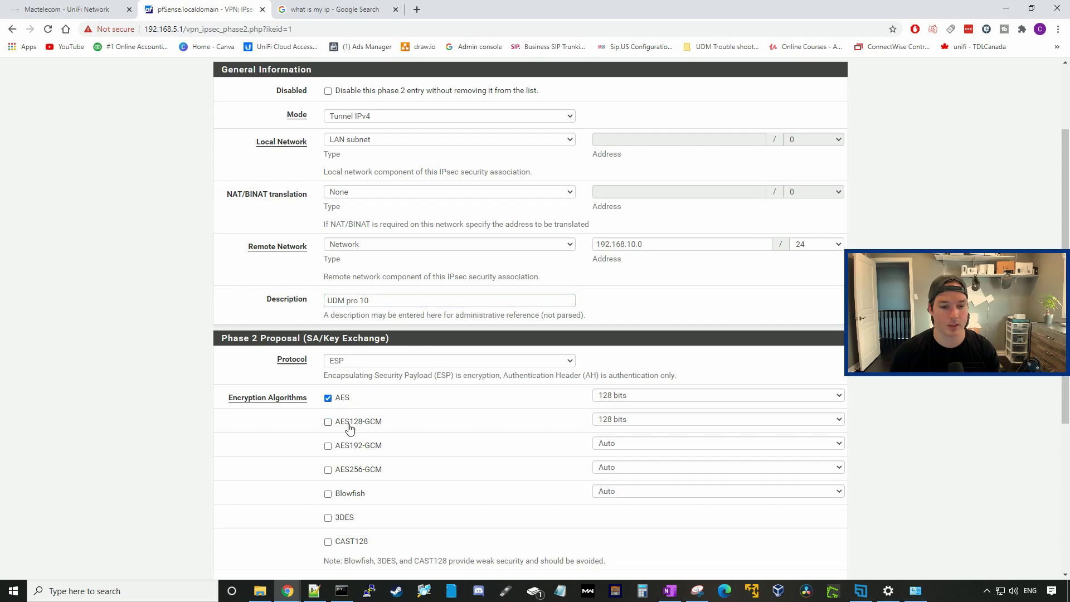
pyautogui.scroll(-5, 350, 428)
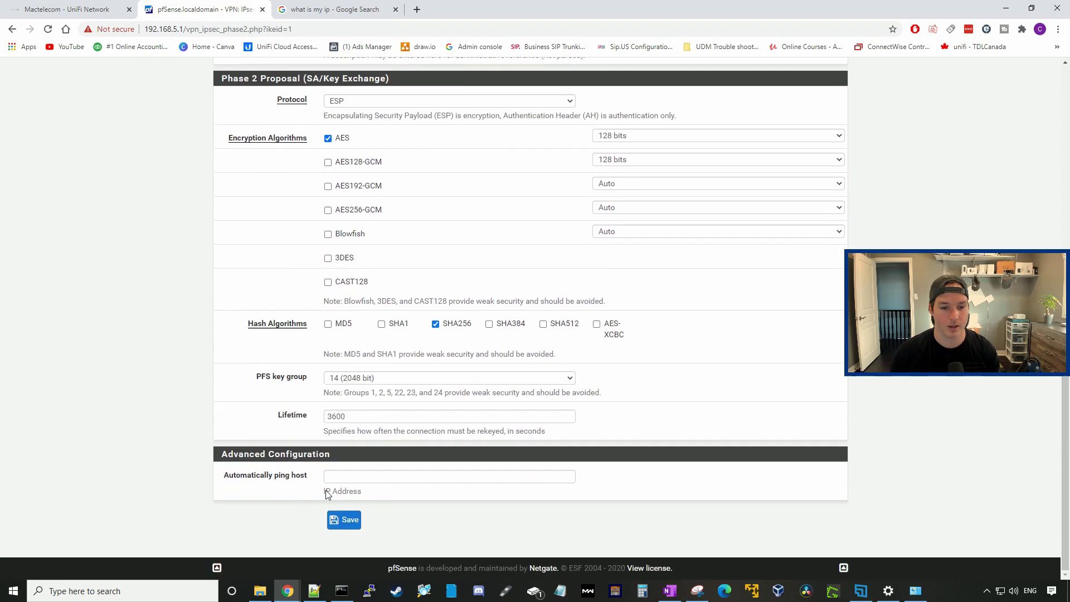
pyautogui.click(347, 520)
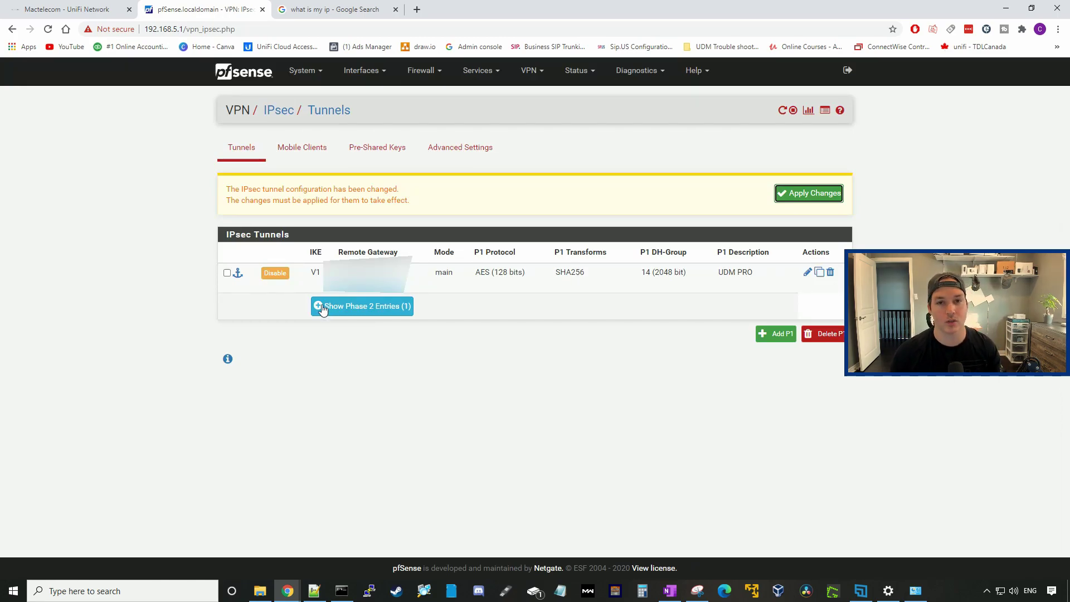
# Step: Save a second Phase 2 for 192.168.40.0/24 with AES only, then return to the dashboard
pyautogui.click(322, 308)
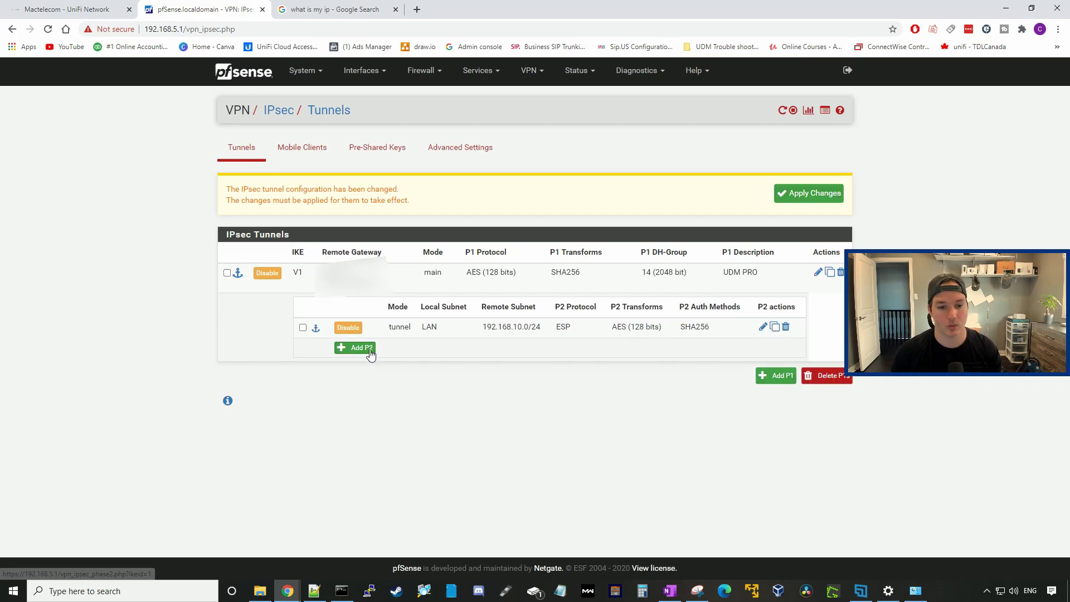
pyautogui.click(369, 354)
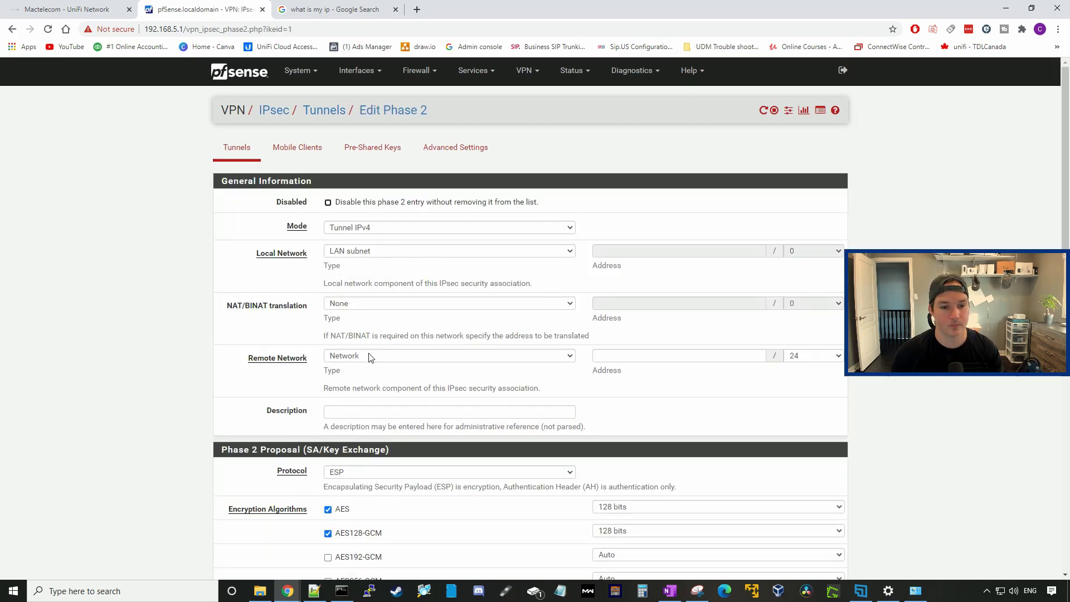
pyautogui.click(604, 357)
pyautogui.write('192')
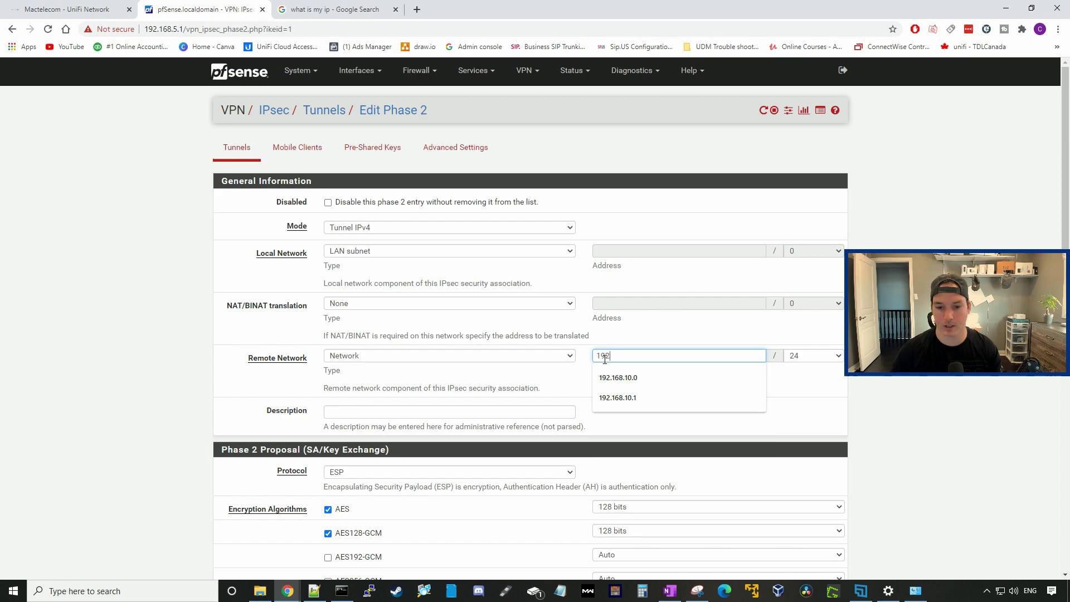
pyautogui.write('.168.40.1')
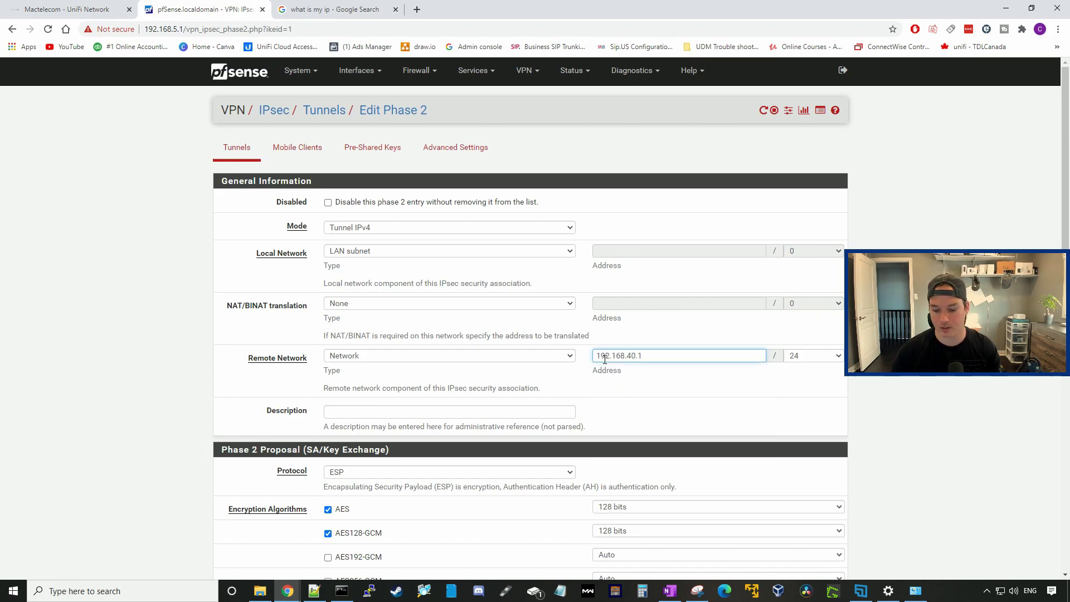
pyautogui.press('BackSpace')
pyautogui.write('0')
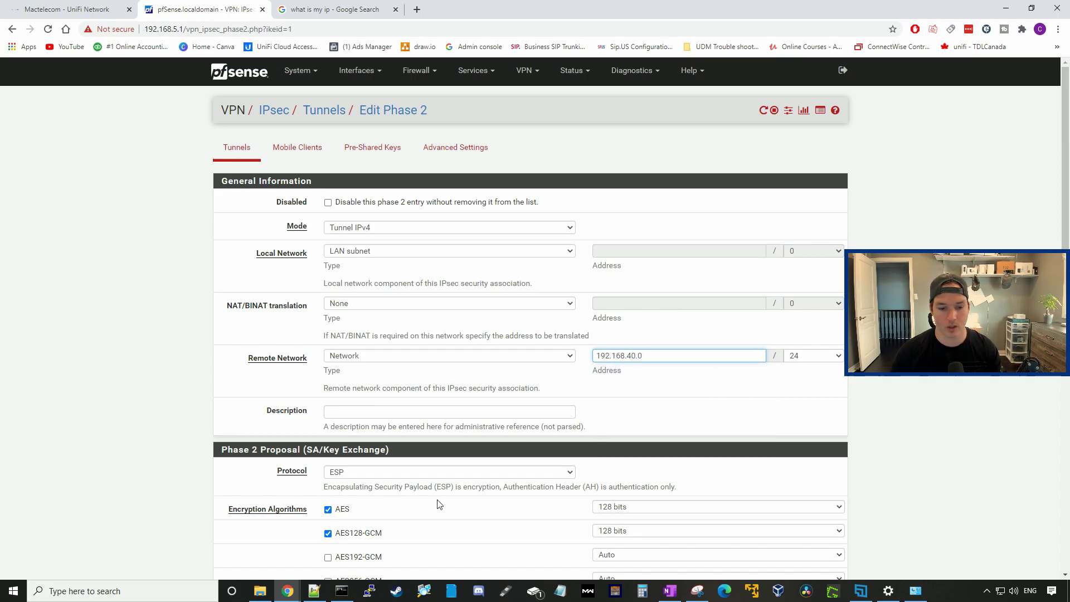
pyautogui.click(328, 534)
pyautogui.scroll(-7, 328, 534)
pyautogui.click(344, 522)
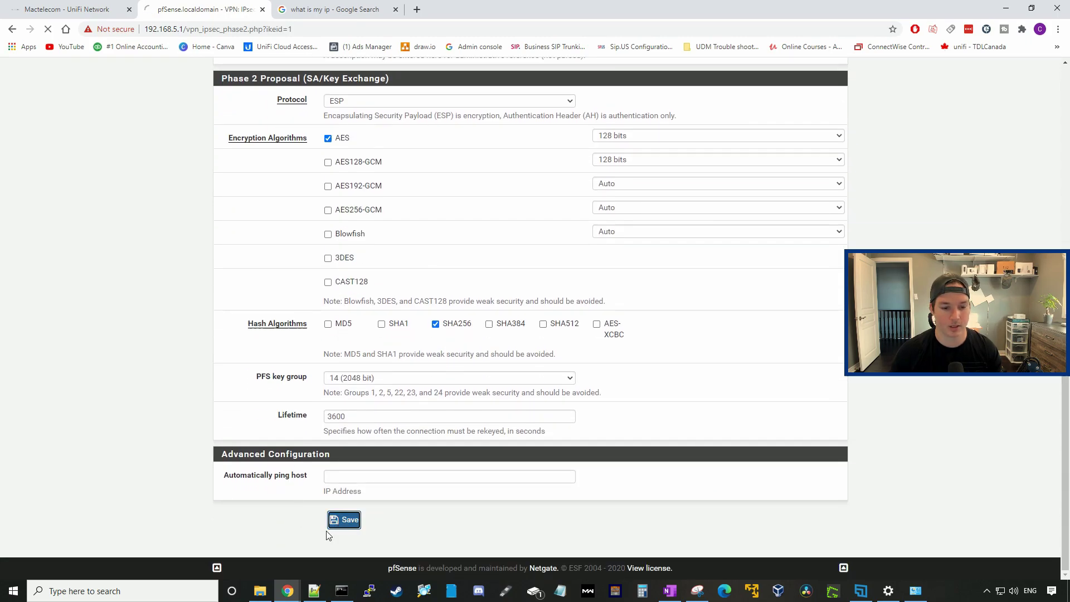
pyautogui.click(244, 70)
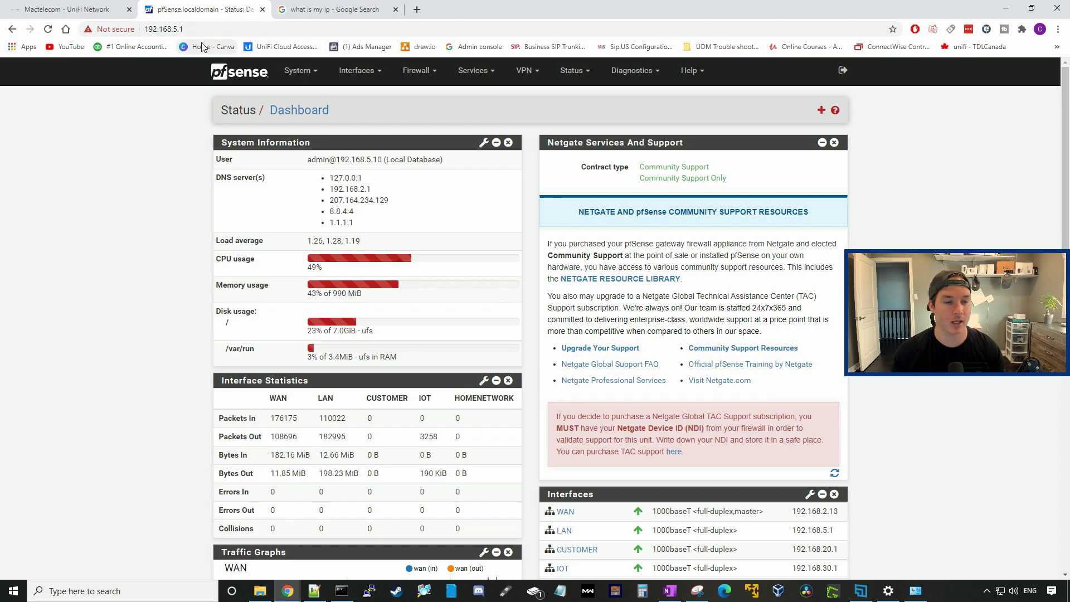
# Step: Set the UniFi VPN's advanced hash to SHA256, save, and return to pfSense
pyautogui.hotkey('ctrl', 'shift', 'Tab')
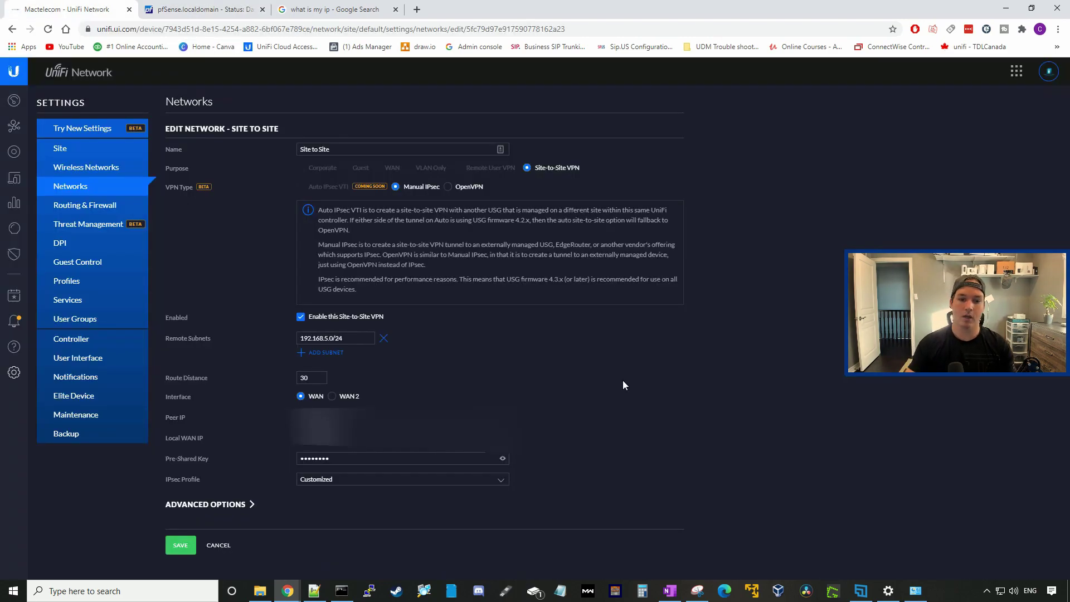
pyautogui.click(239, 506)
pyautogui.scroll(-3, 182, 442)
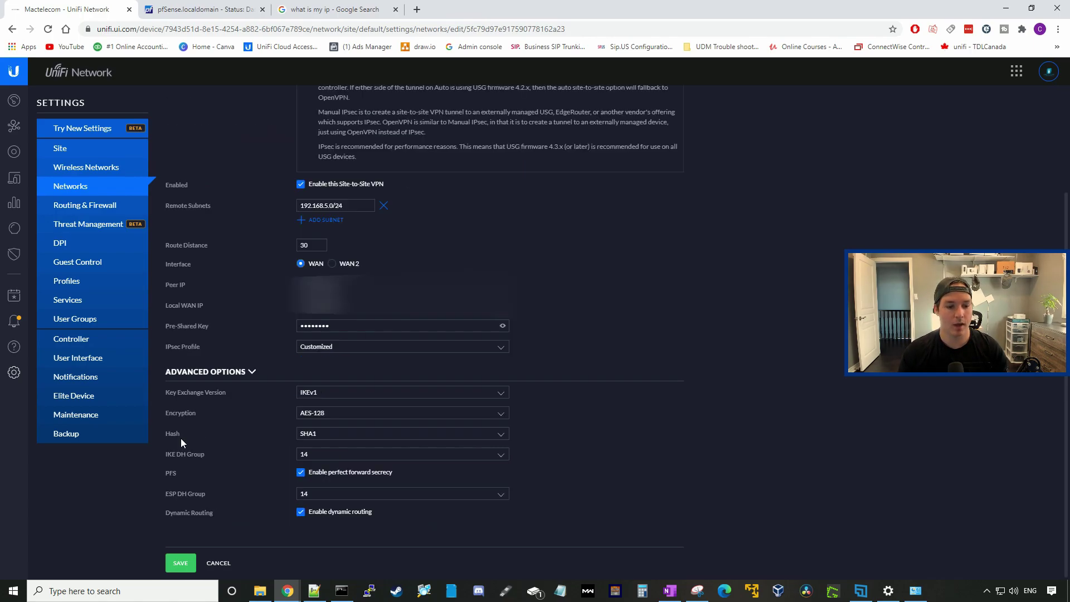
pyautogui.click(326, 430)
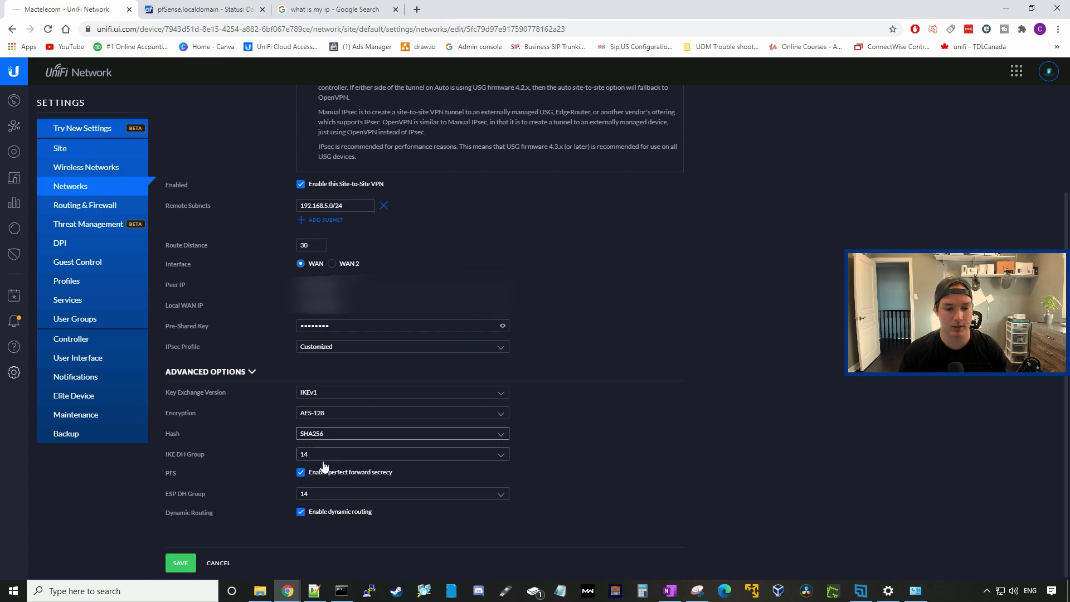
pyautogui.click(327, 452)
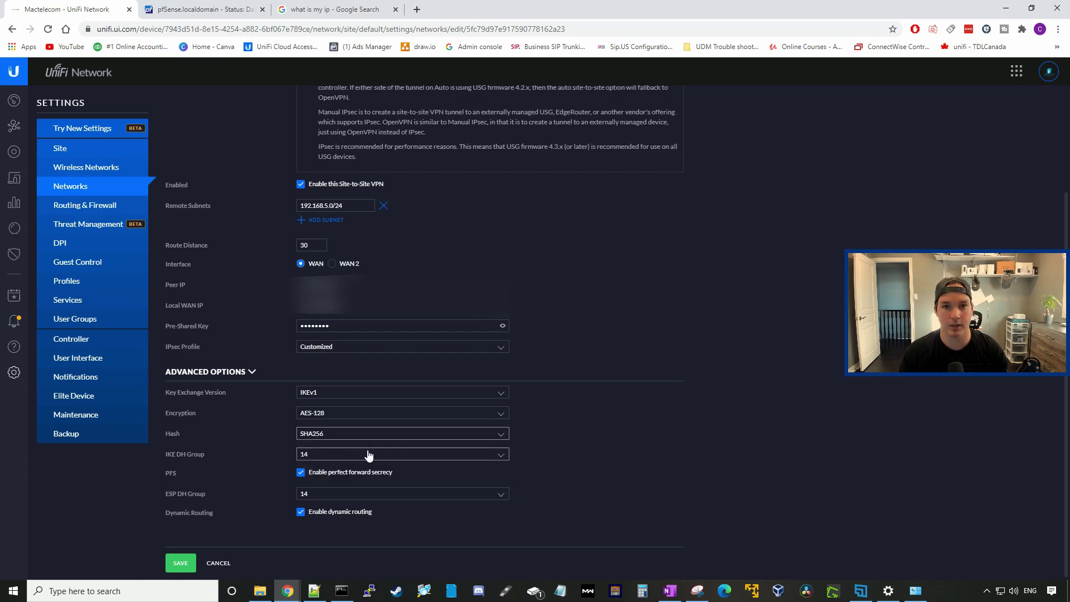
pyautogui.click(179, 564)
pyautogui.hotkey('ctrl', 'Tab')
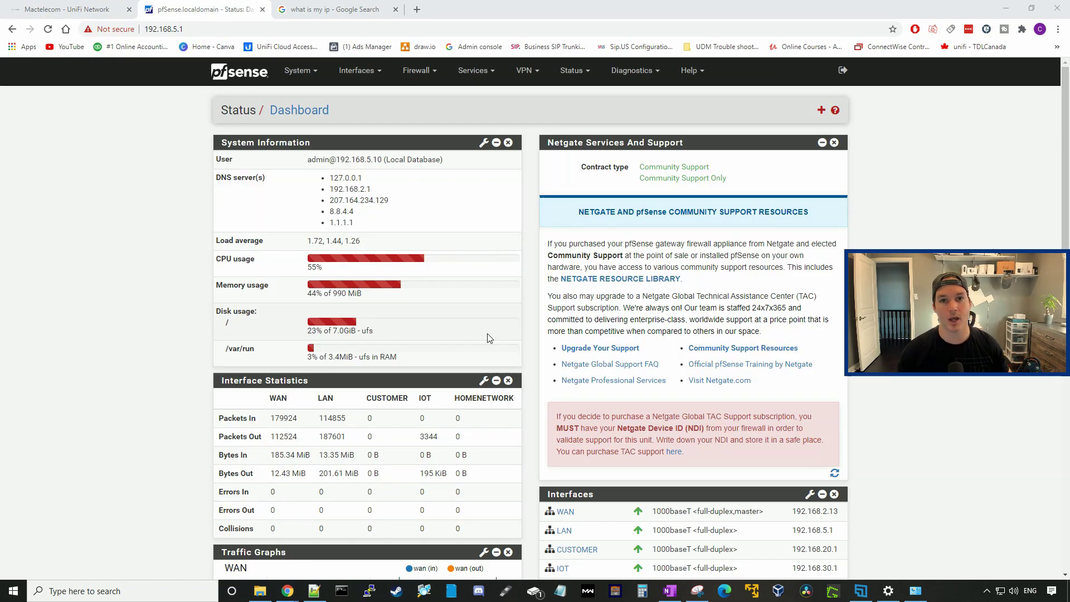
# Step: Open Command Prompt and run ipconfig to list the network adapters
pyautogui.click(341, 590)
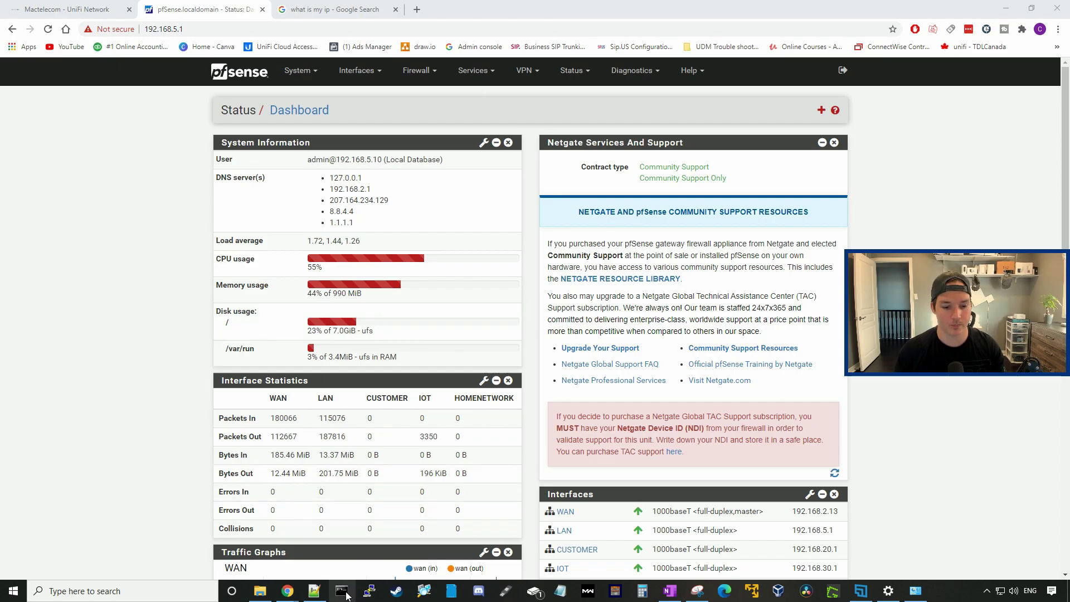
pyautogui.write('ipconfig')
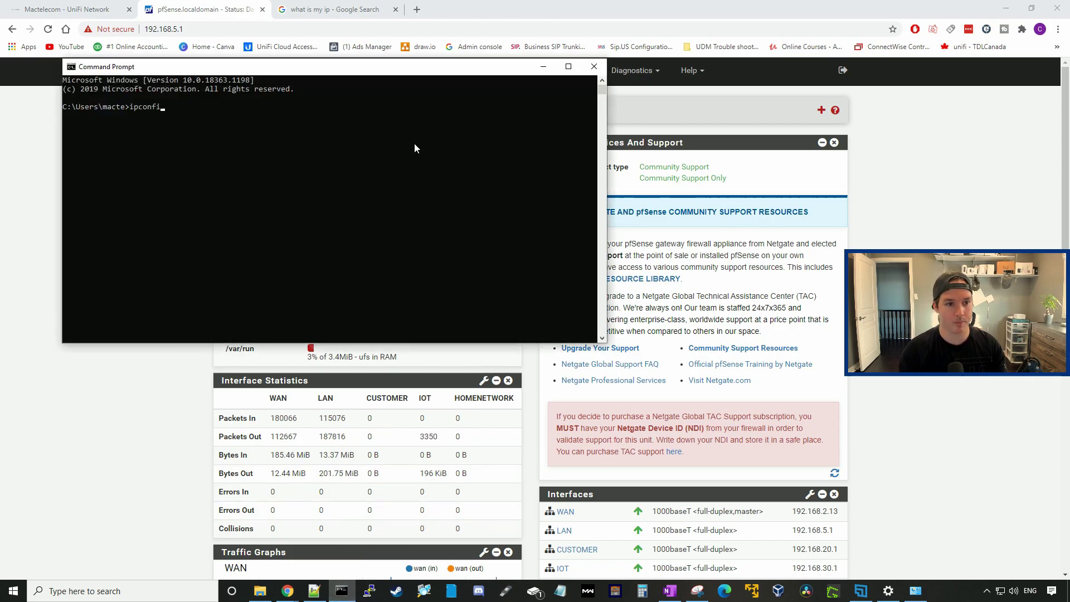
pyautogui.press('Return')
pyautogui.scroll(10, 368, 256)
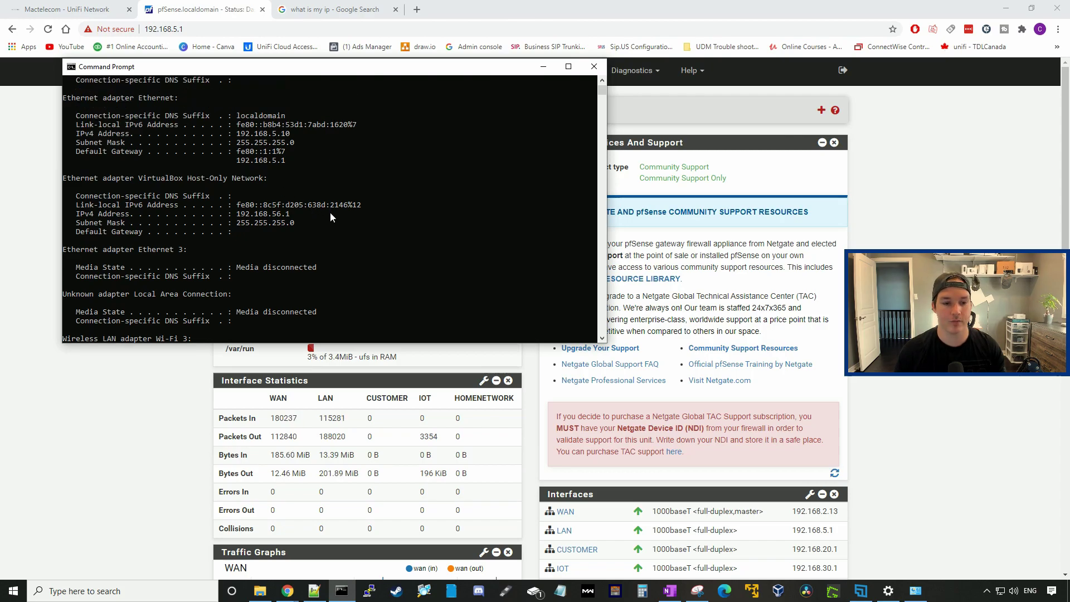
pyautogui.scroll(-9, 312, 251)
pyautogui.scroll(-7, 301, 281)
# Step: Ping 192.168.10.1 and then 192.168.10.114, stopping each with Ctrl+C
pyautogui.write('pin')
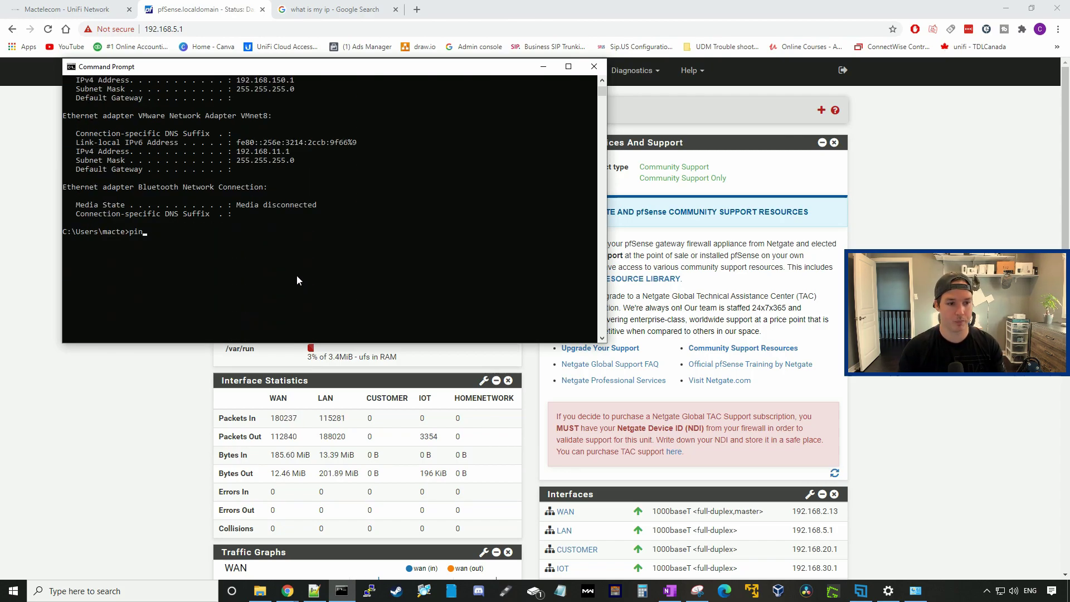
pyautogui.write('g 192.168.10.1')
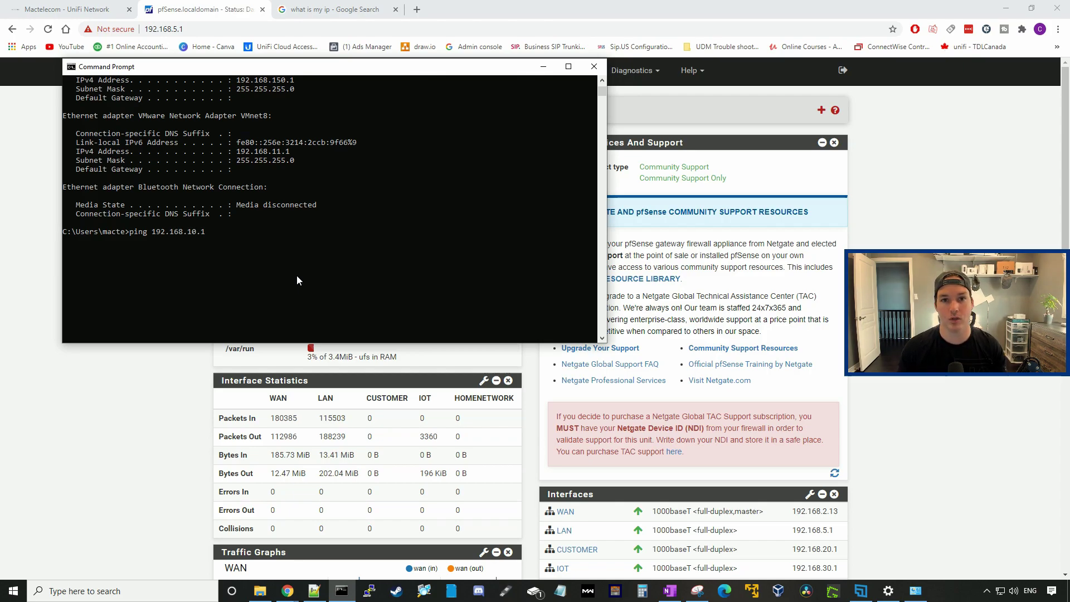
pyautogui.press('Return')
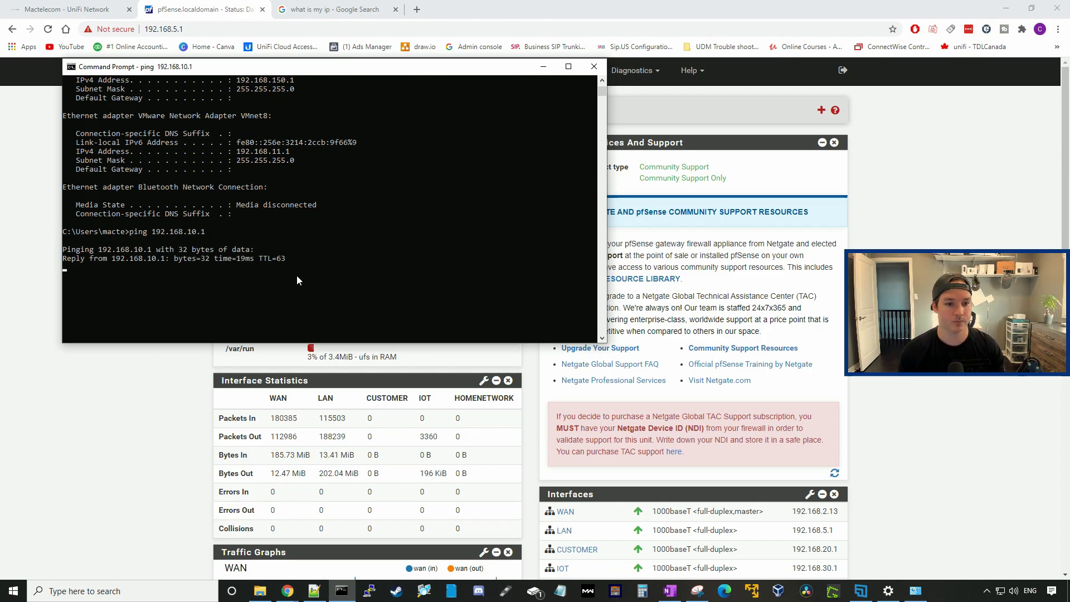
pyautogui.hotkey('ctrl', 'c')
pyautogui.press('Up')
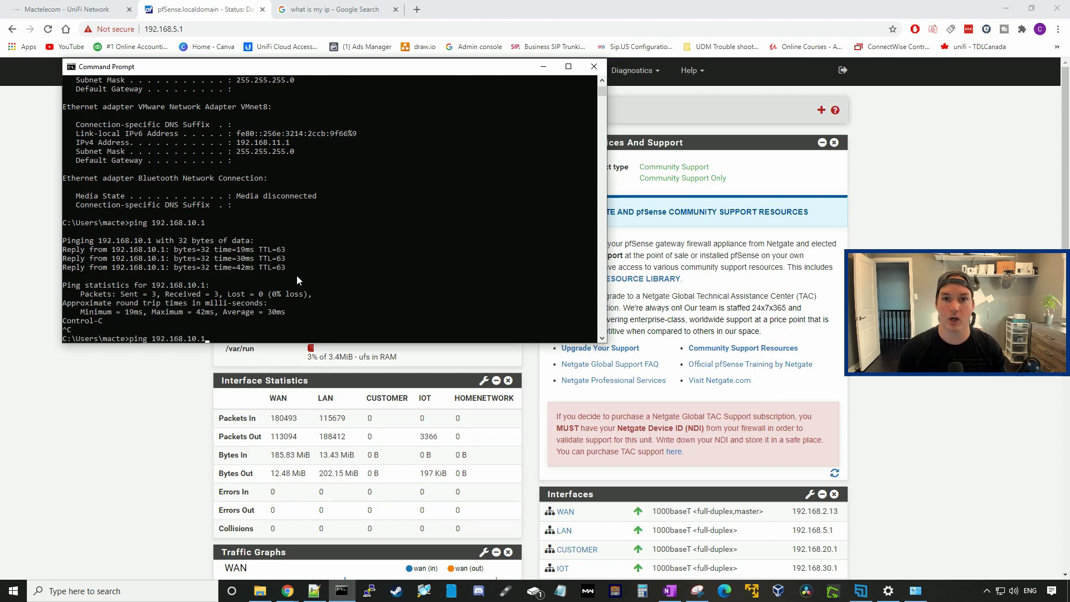
pyautogui.write('14')
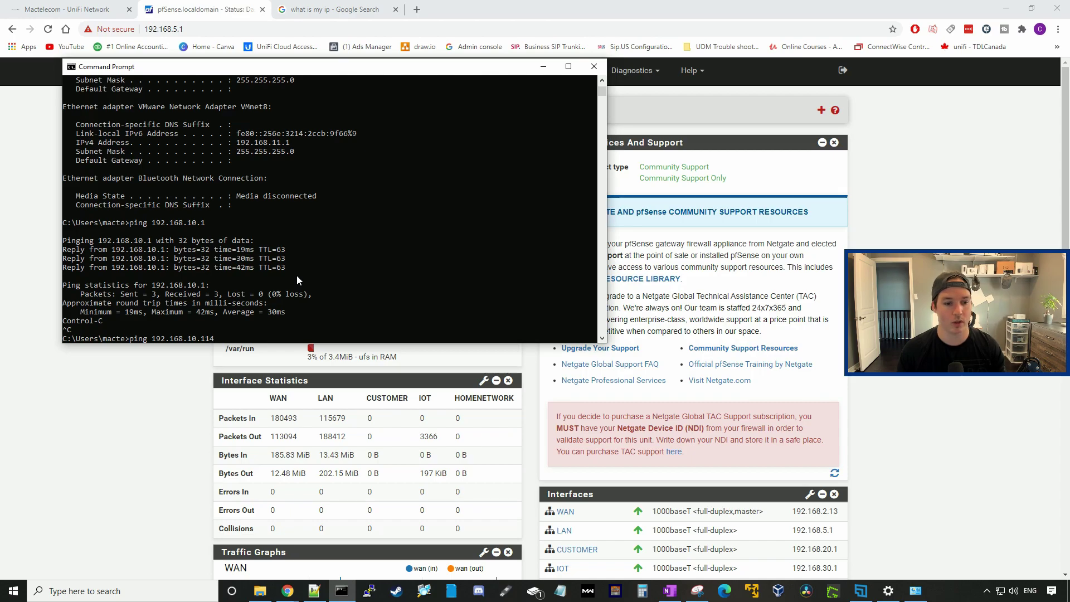
pyautogui.press('Return')
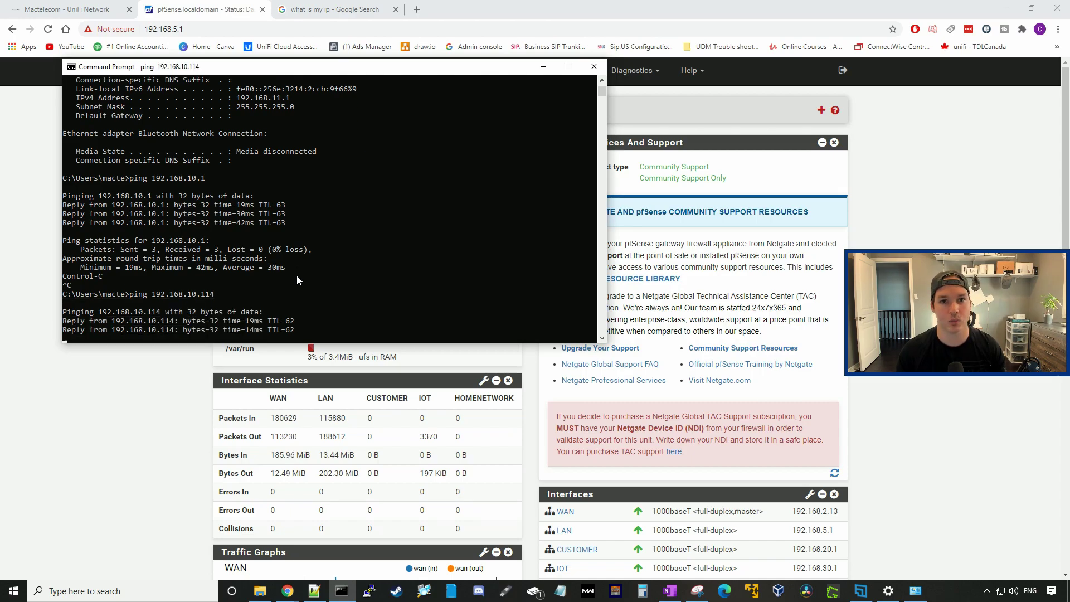
pyautogui.hotkey('ctrl', 'c')
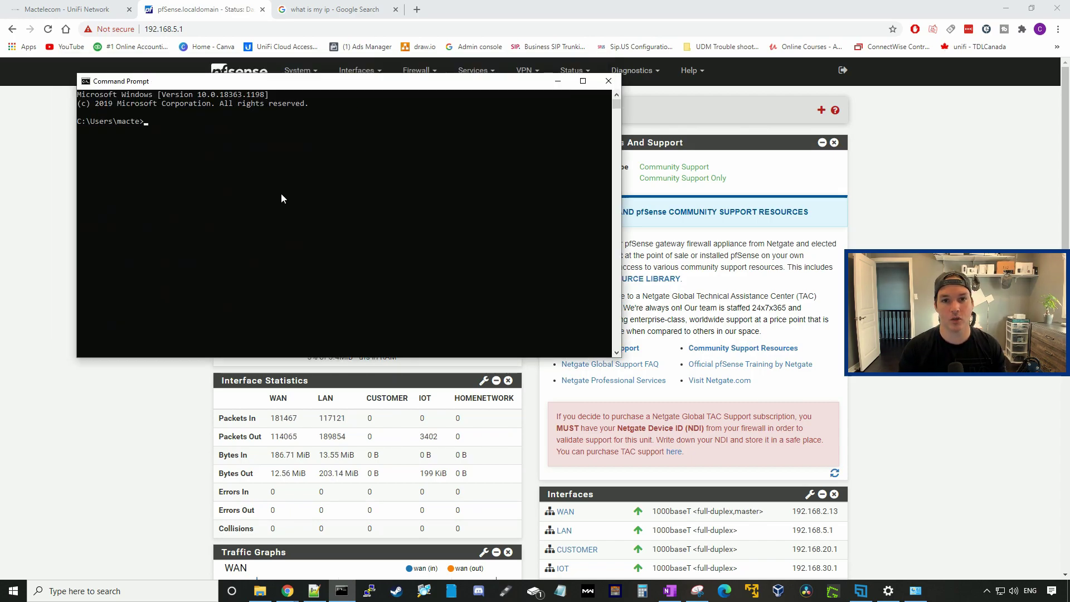
# Step: Ping 192.168.40.138 and confirm it returns replies
pyautogui.write('ping')
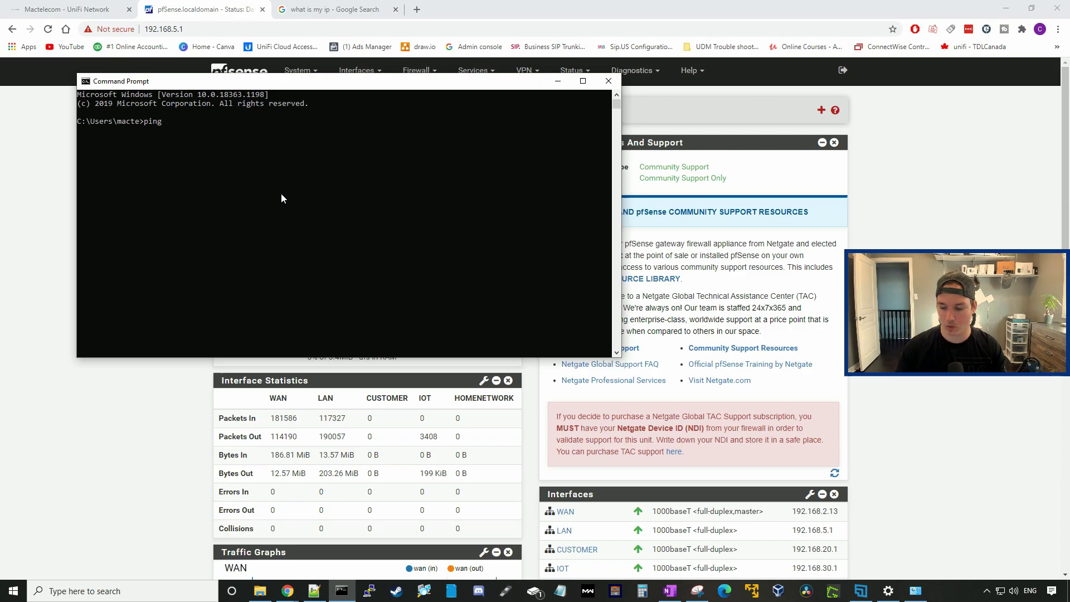
pyautogui.write(' 192.168.40.138')
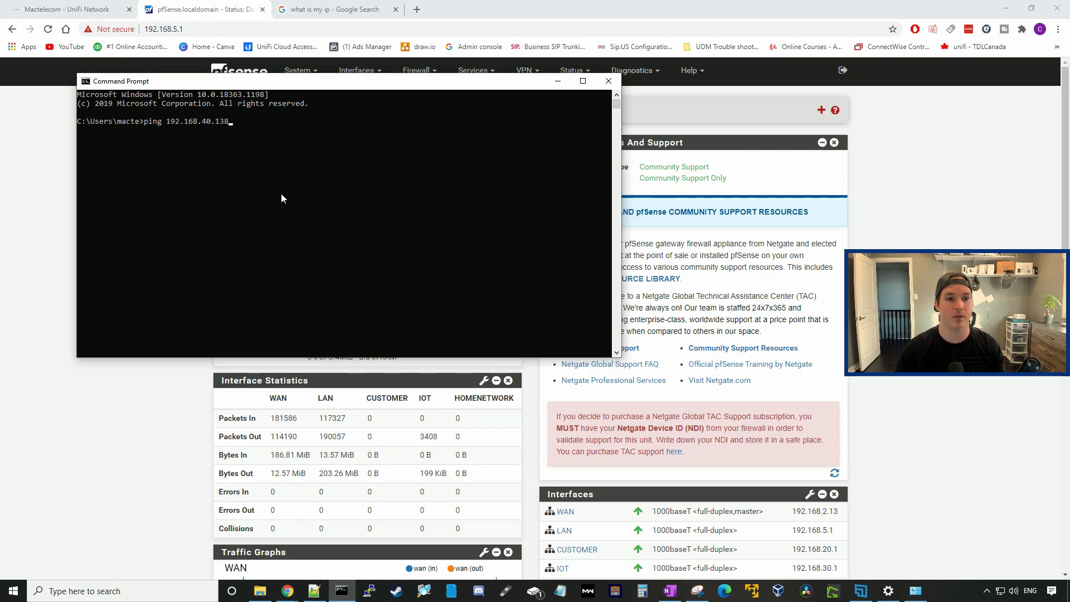
pyautogui.press('Return')
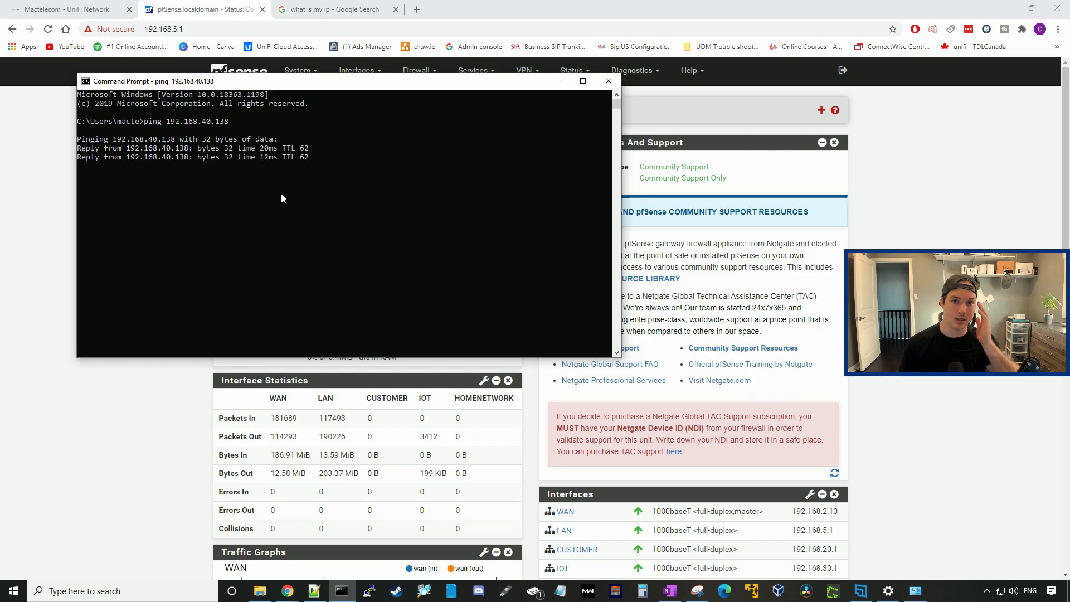
pyautogui.press('Return')
pyautogui.press('Return')
pyautogui.press('Return')
pyautogui.press('Return')
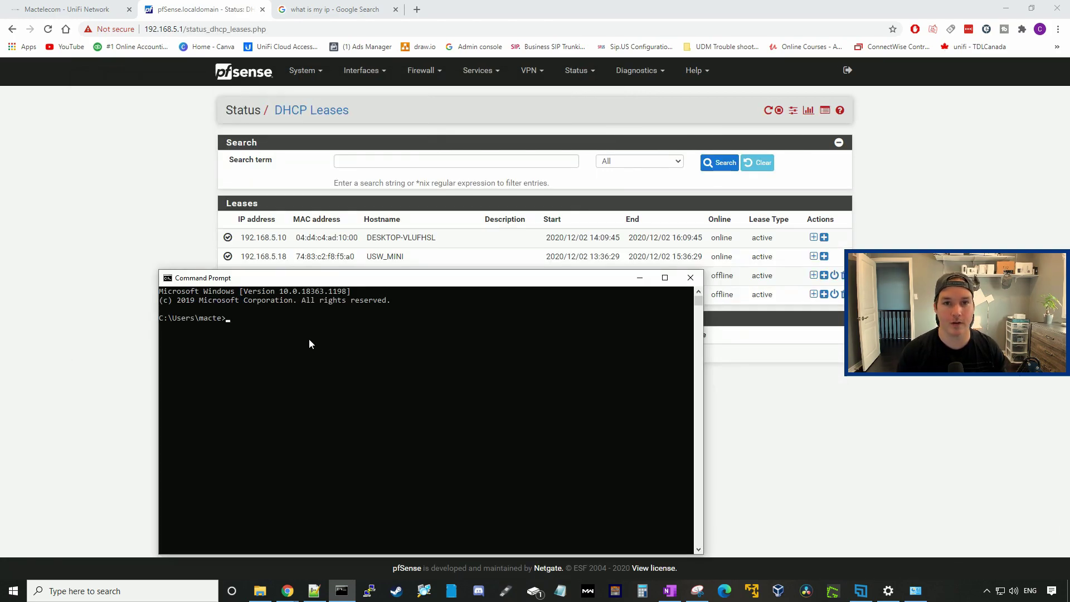
# Step: Run ipconfig and move the console window higher up the screen
pyautogui.write('ipconfig')
pyautogui.press('Return')
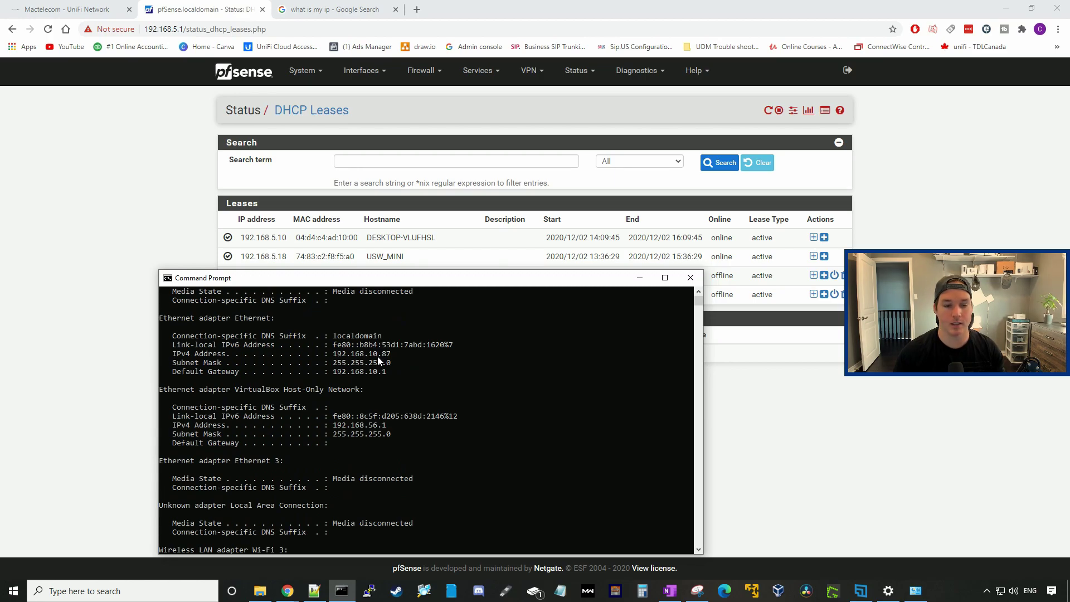
pyautogui.scroll(-6, 377, 357)
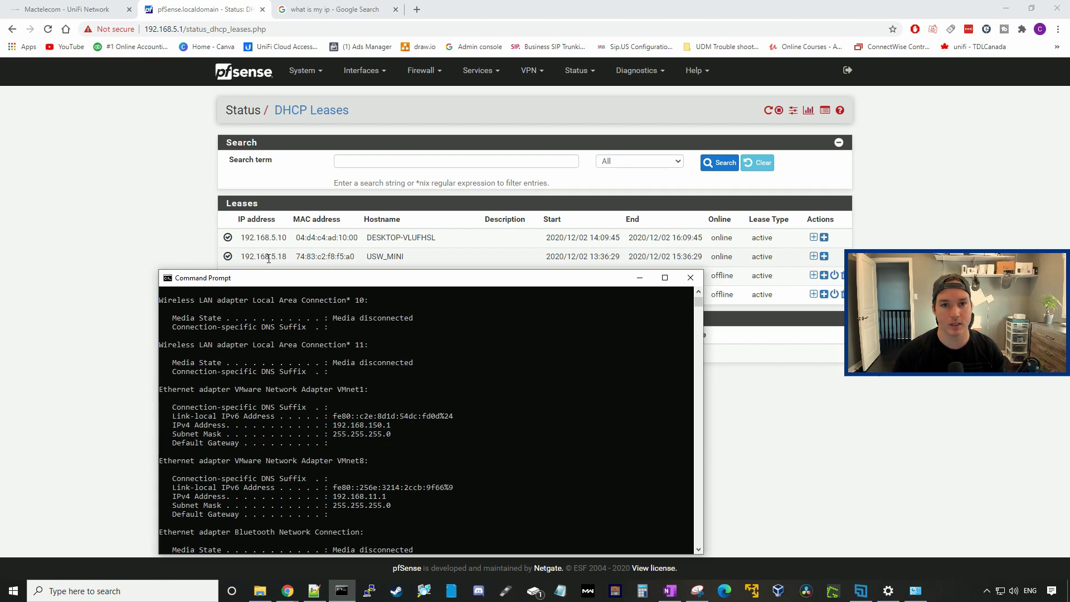
pyautogui.moveTo(315, 278); pyautogui.dragTo(319, 190)
pyautogui.scroll(-10, 330, 344)
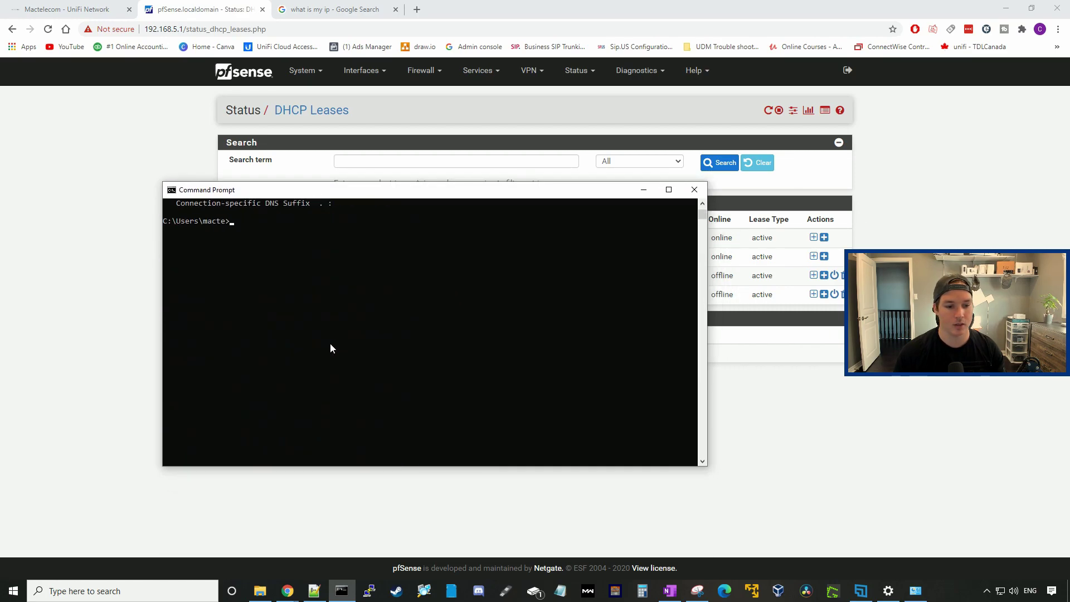
# Step: Ping 192.168.5.18, which times out with 100% loss, then return to the DHCP leases page
pyautogui.write('ping')
pyautogui.hotkey('ctrl', 'v')
pyautogui.press('Return')
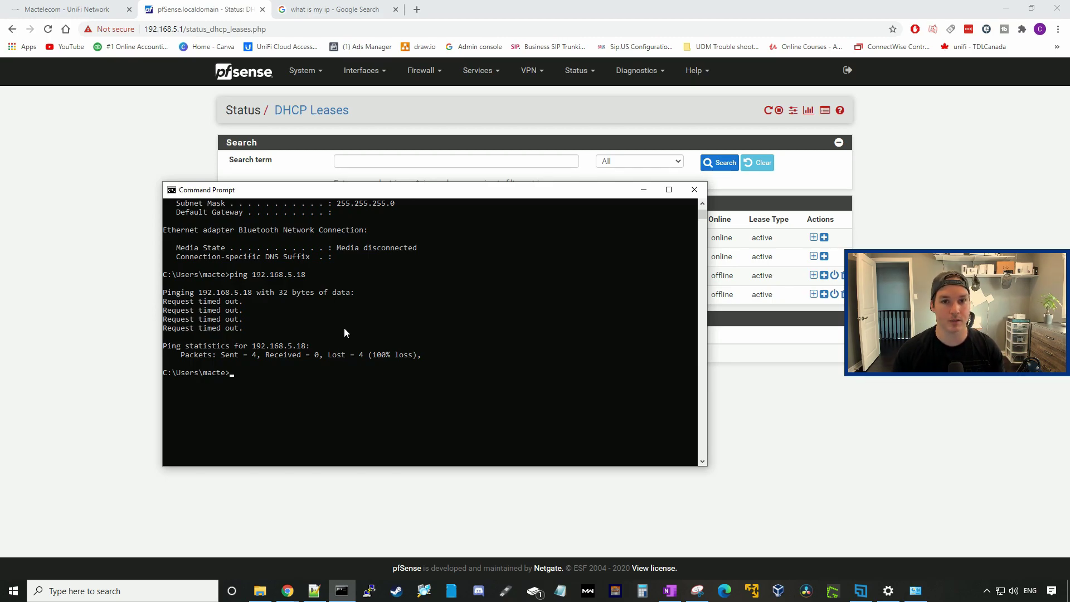
pyautogui.hotkey('alt', 'Tab')
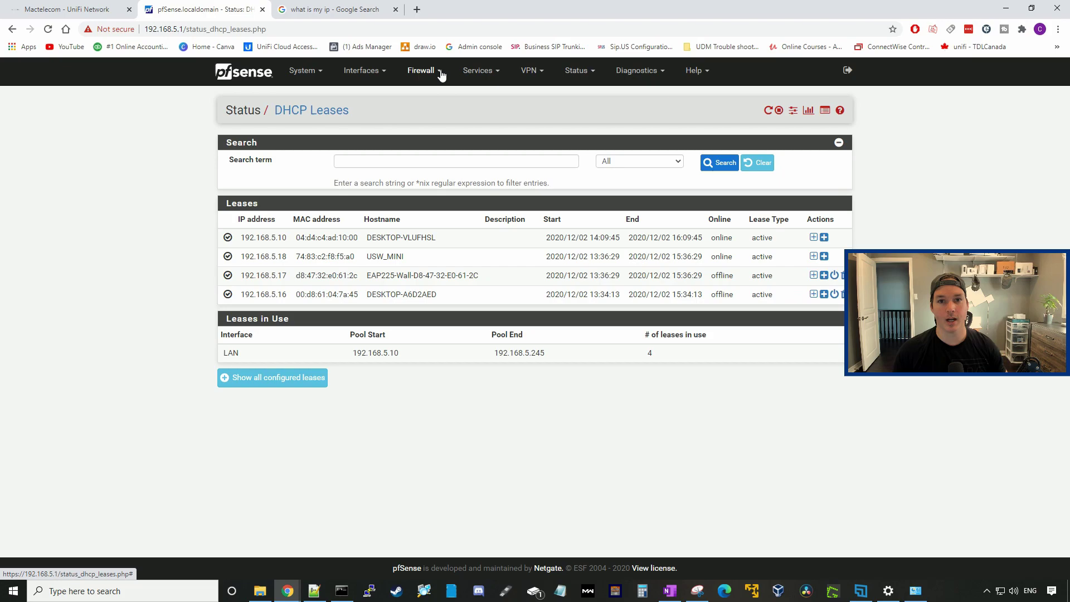
# Step: Go to Firewall > Rules, IPsec interface, and begin adding a new rule
pyautogui.click(430, 77)
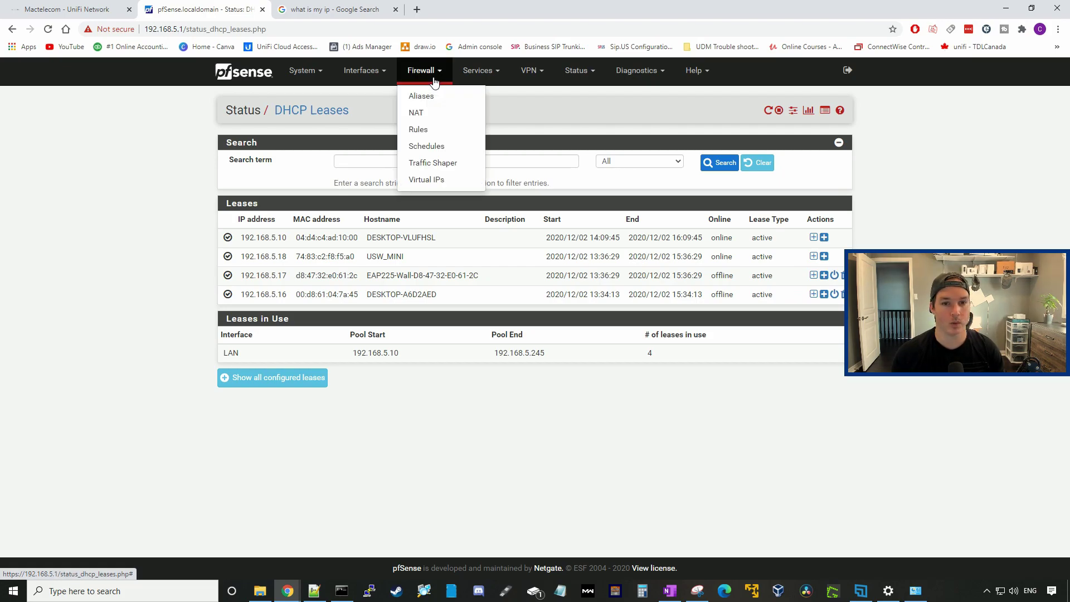
pyautogui.click(426, 133)
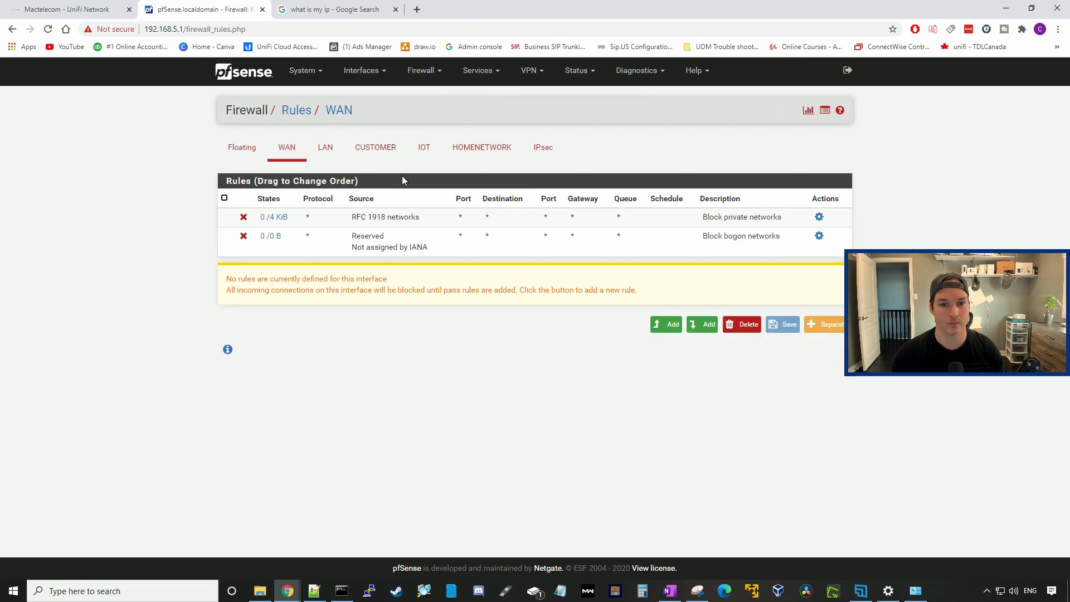
pyautogui.click(545, 153)
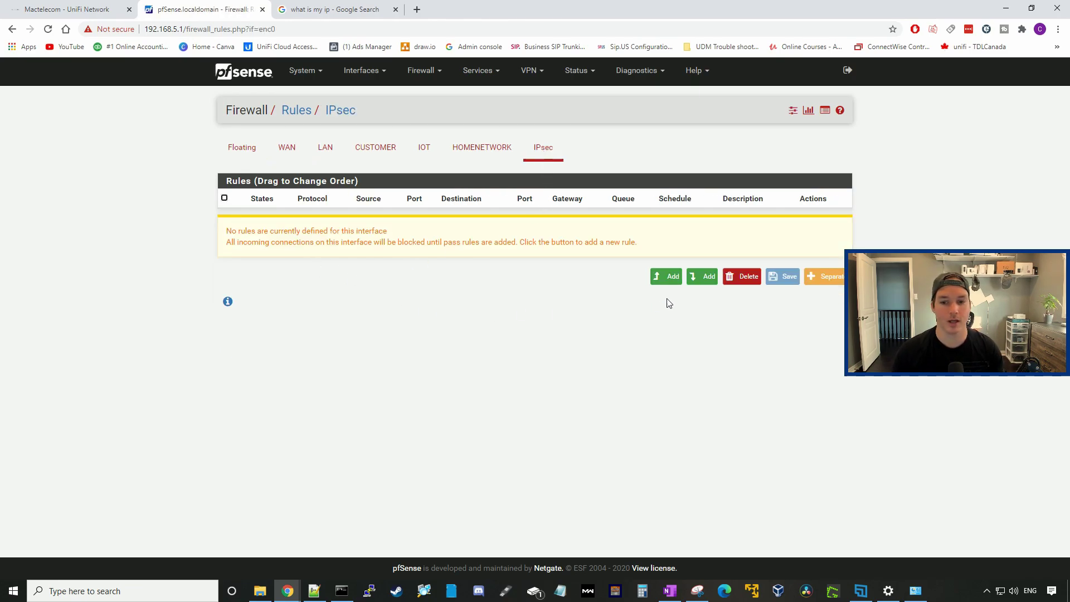
pyautogui.click(672, 277)
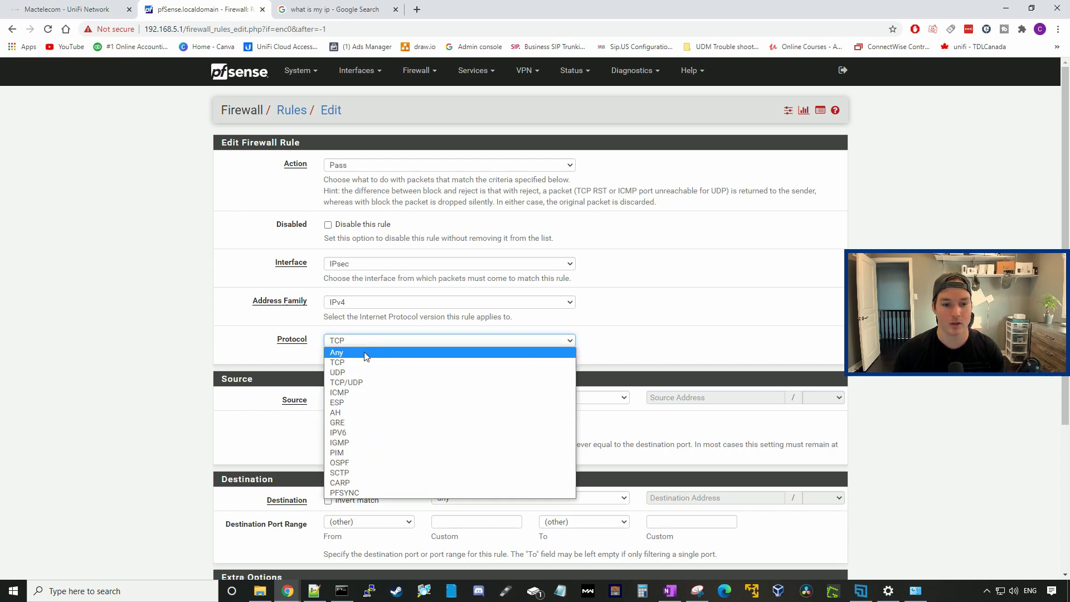
# Step: Set the rule protocol to Any and the source to network 192.168.10.0/24
pyautogui.click(366, 356)
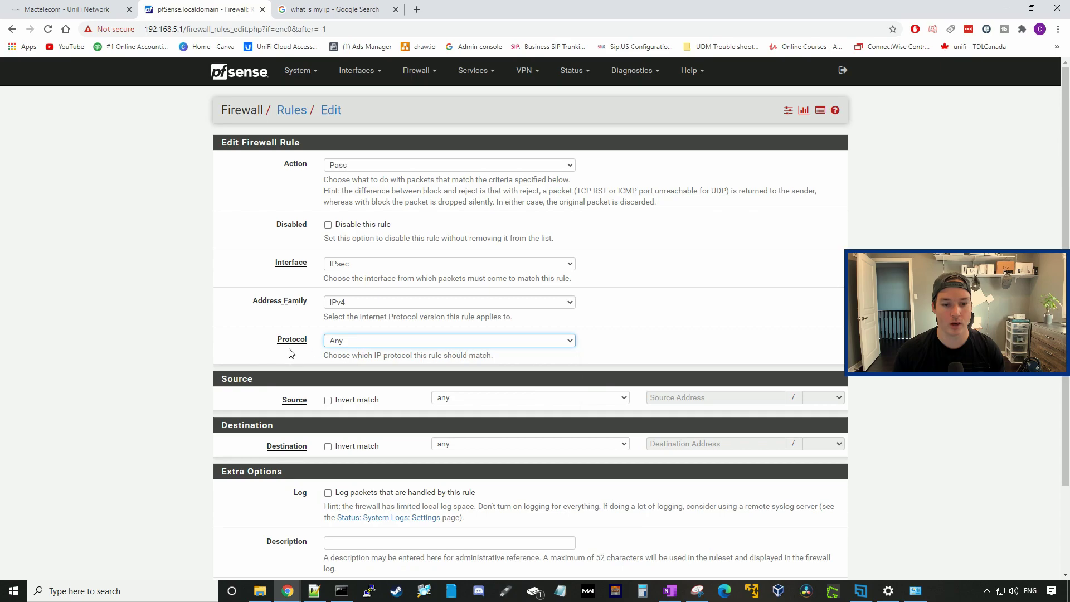
pyautogui.click(472, 398)
pyautogui.click(470, 431)
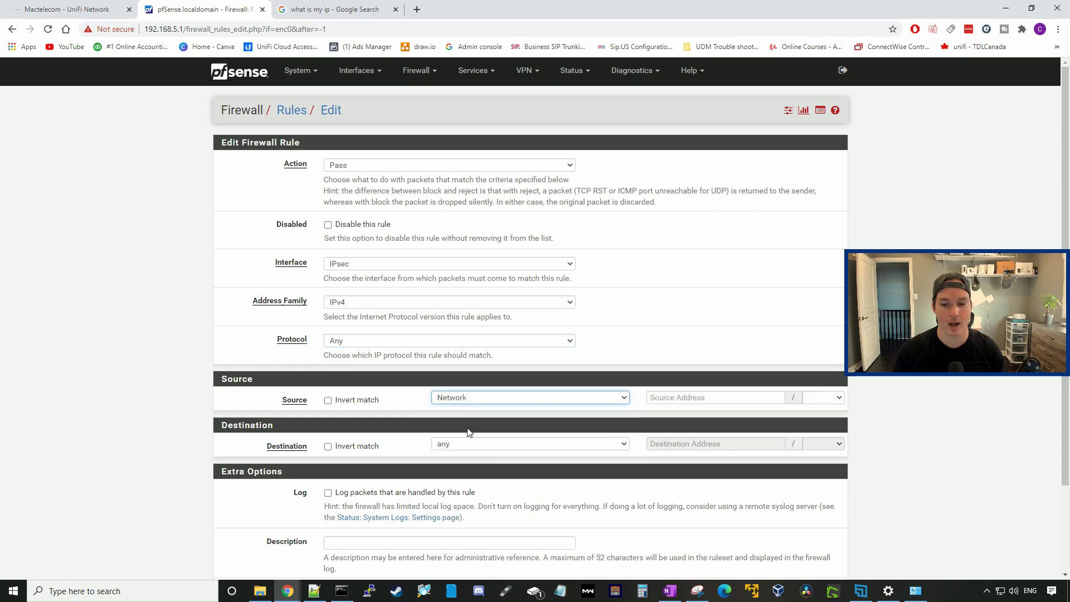
pyautogui.click(691, 396)
pyautogui.write('192.168.')
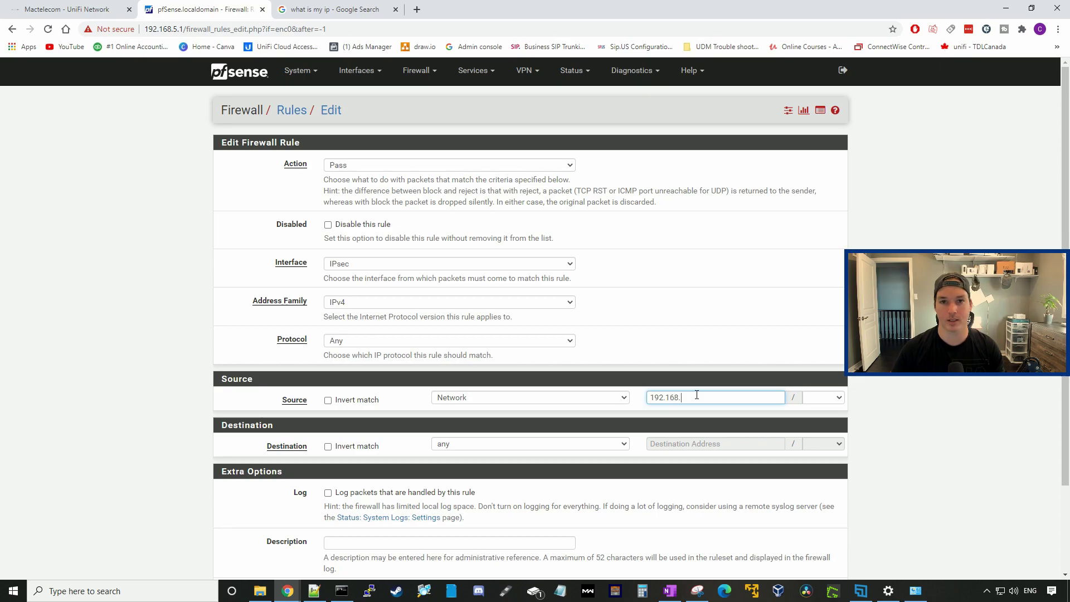
pyautogui.write('10.0')
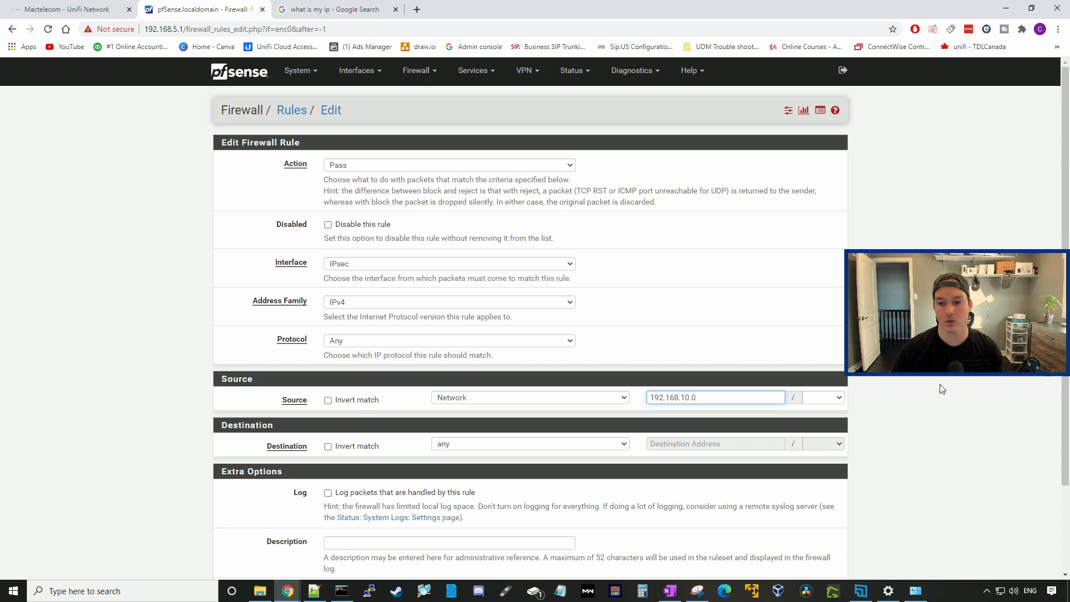
pyautogui.click(840, 398)
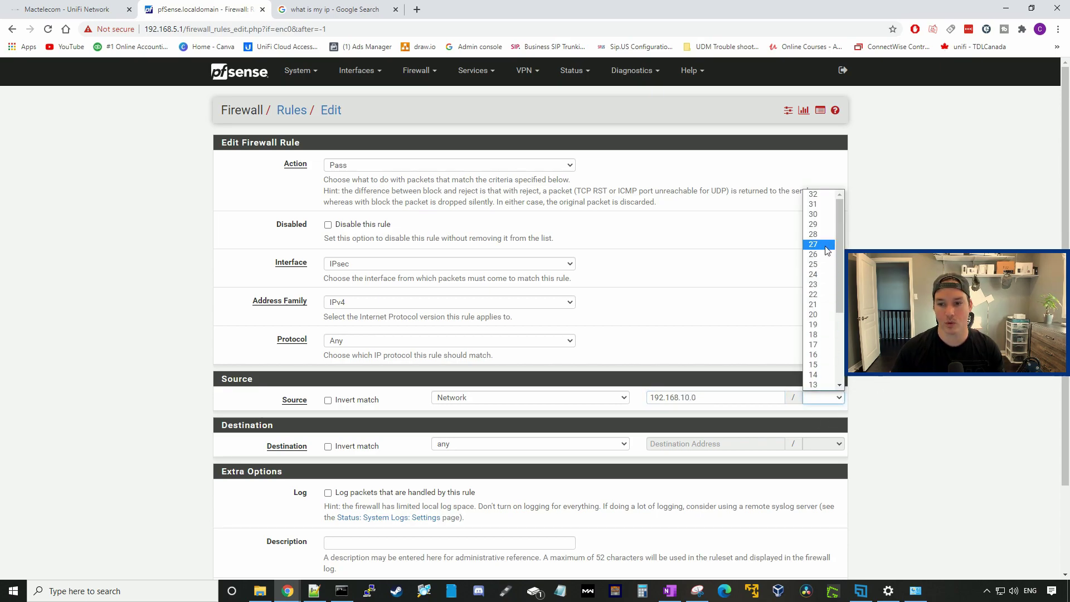
pyautogui.click(818, 278)
# Step: Set the rule destination to network 192.168.5.0/24
pyautogui.click(478, 446)
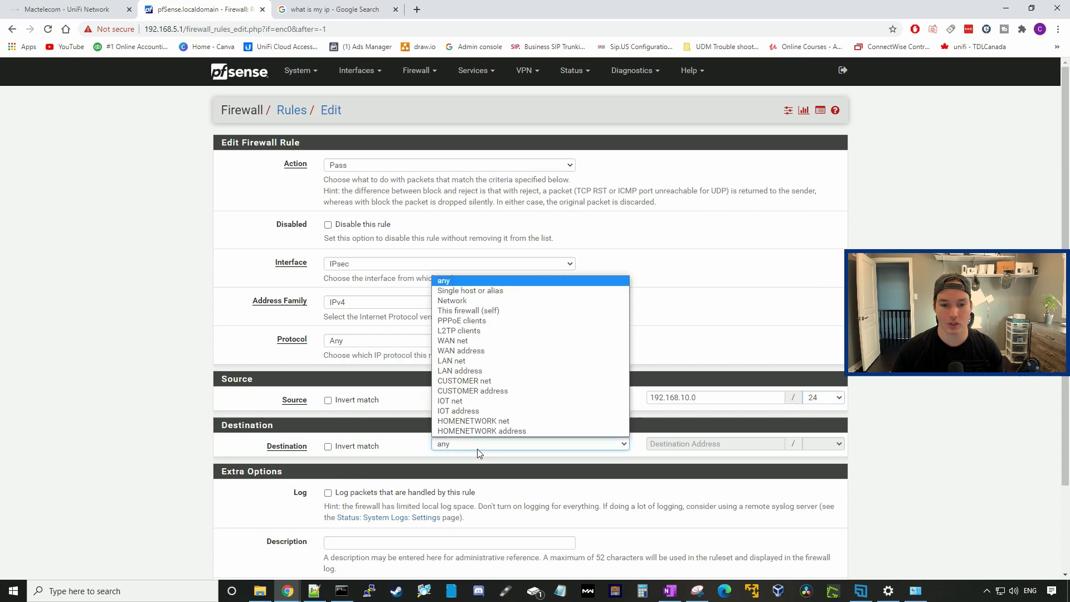
pyautogui.click(477, 305)
pyautogui.click(678, 442)
pyautogui.write('1')
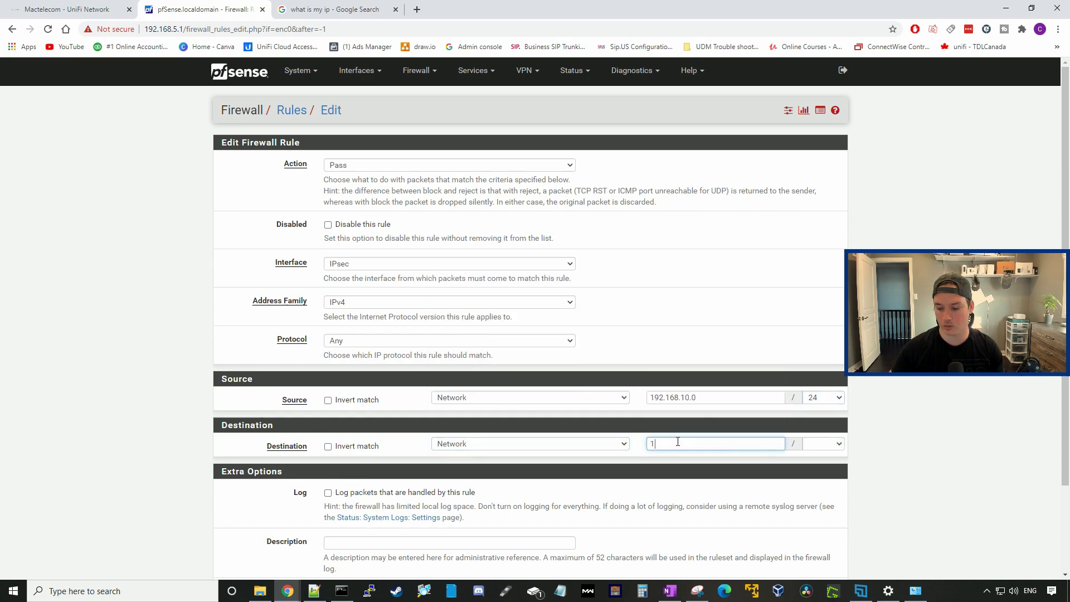
pyautogui.write('92.168.5.0')
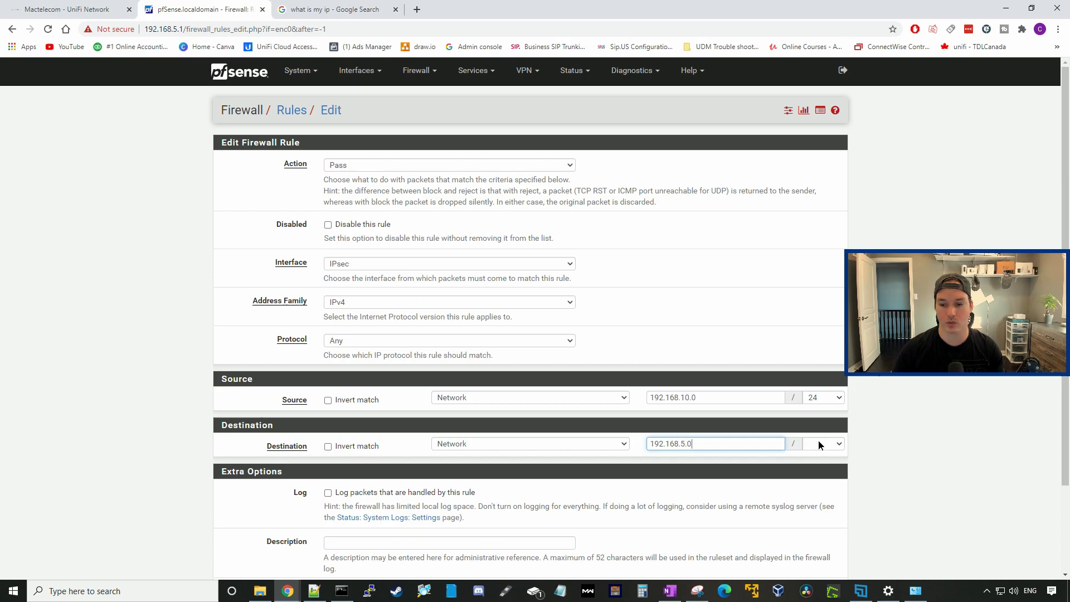
pyautogui.click(821, 445)
pyautogui.click(819, 301)
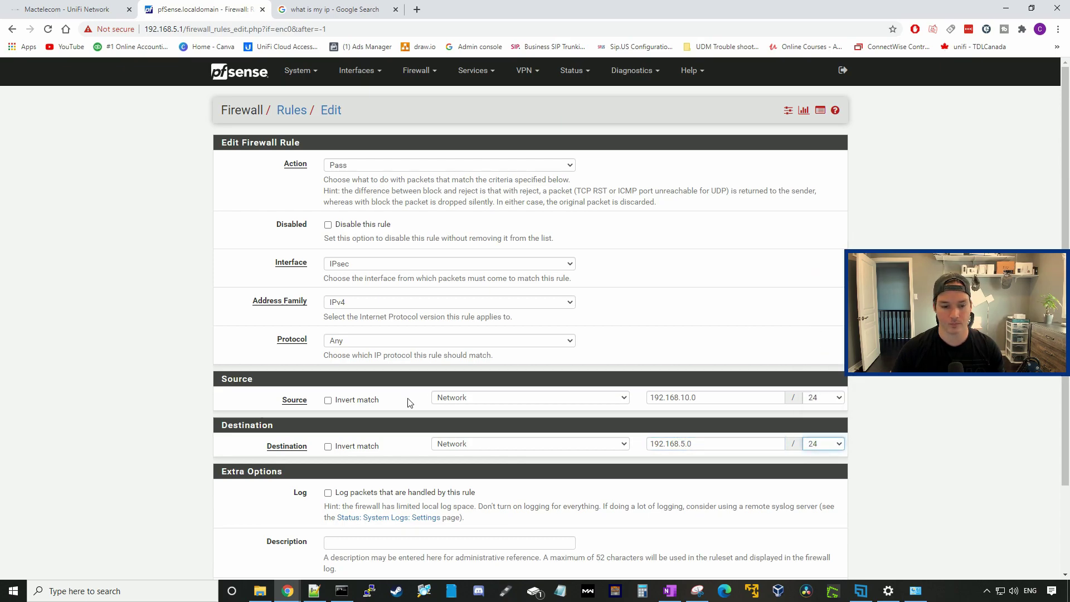
# Step: Save the IPsec pass rule and apply the firewall changes
pyautogui.scroll(-2, 410, 403)
pyautogui.click(350, 521)
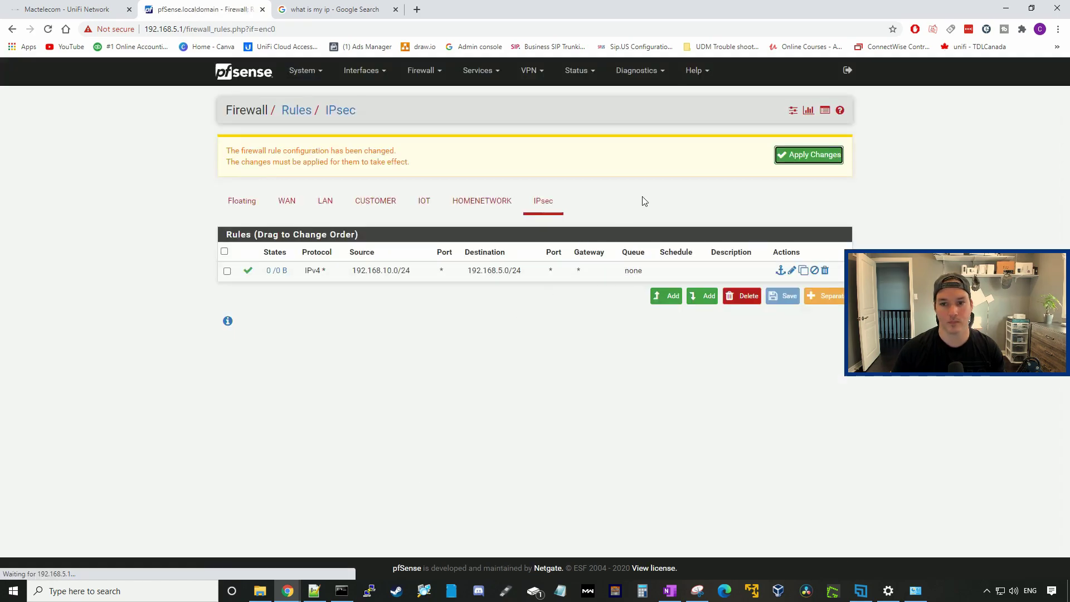
pyautogui.click(784, 157)
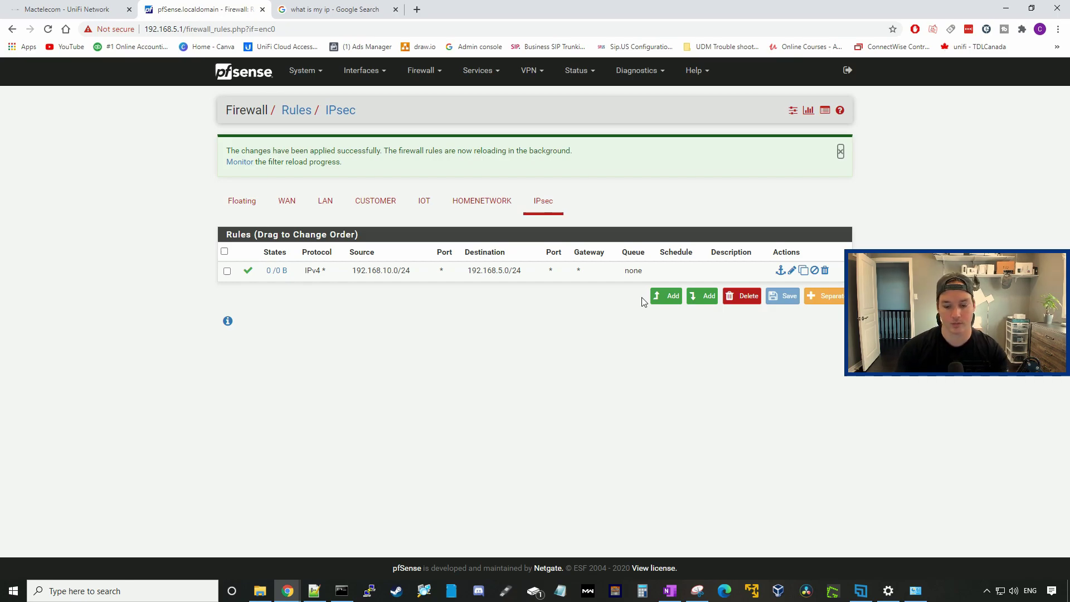
# Step: Back in Command Prompt, run ipconfig to check this PC's addresses
pyautogui.hotkey('alt', 'Tab')
pyautogui.write('ipconfig')
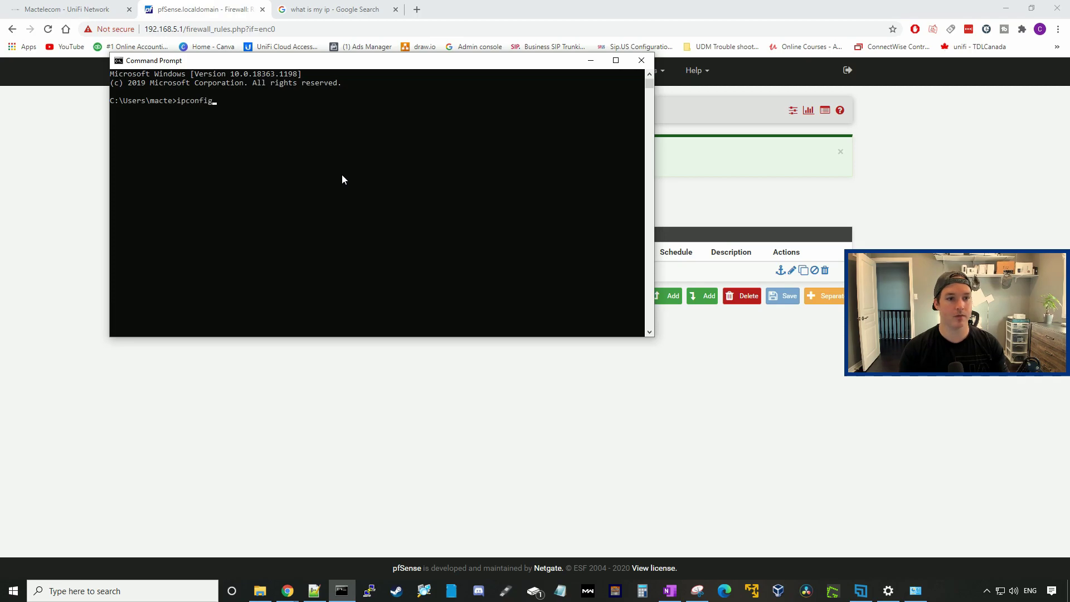
pyautogui.press('Return')
pyautogui.scroll(5, 342, 173)
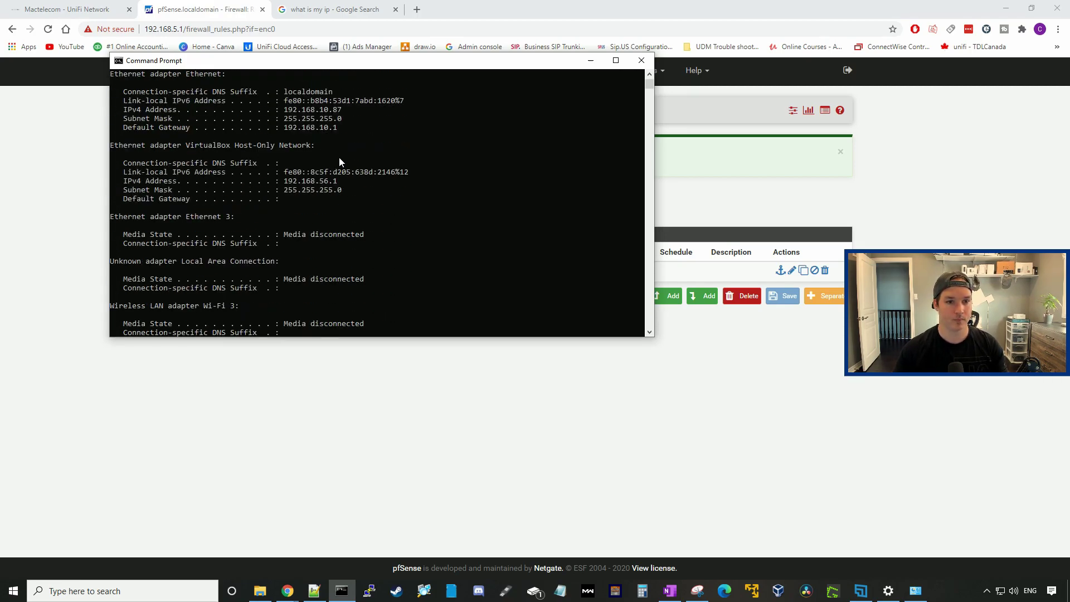
pyautogui.scroll(-5, 356, 167)
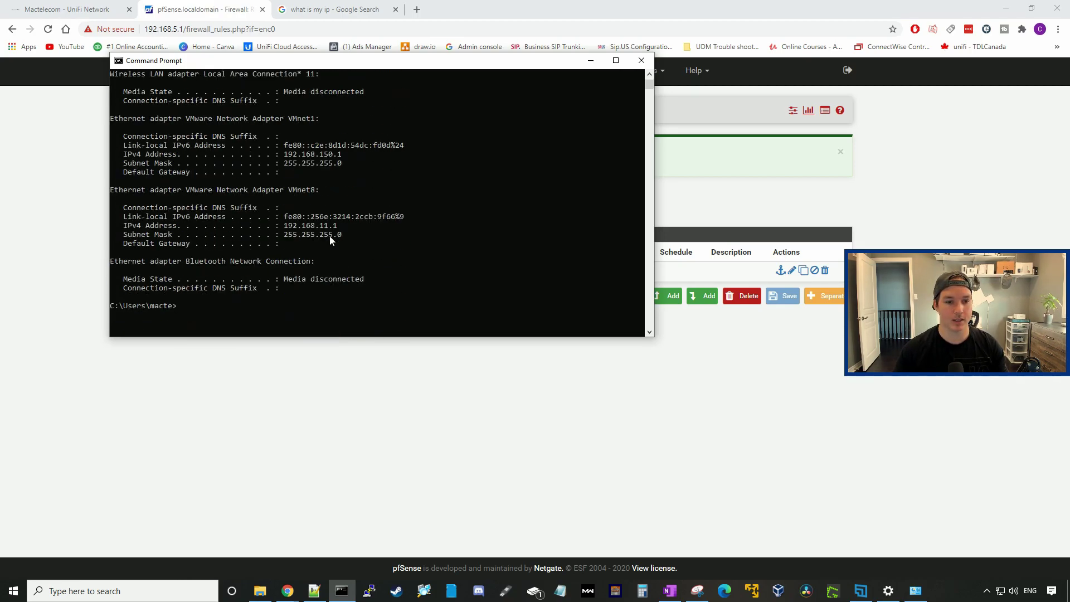
# Step: Run ping 192.168.5.18 to test the tunnel to the remote host
pyautogui.click(289, 290)
pyautogui.write('ping')
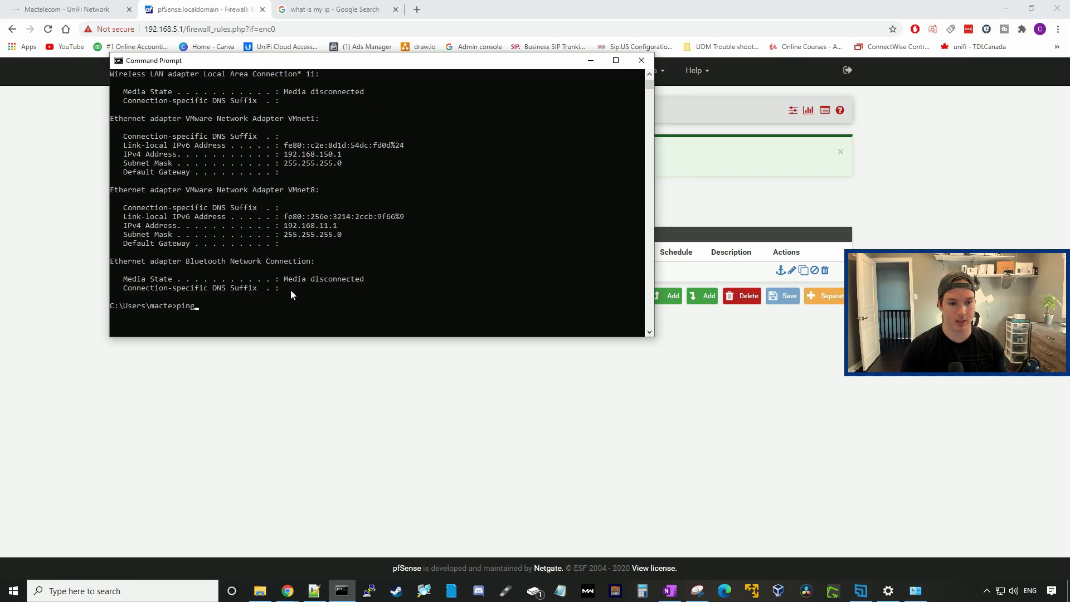
pyautogui.write(' 192.168.5.18')
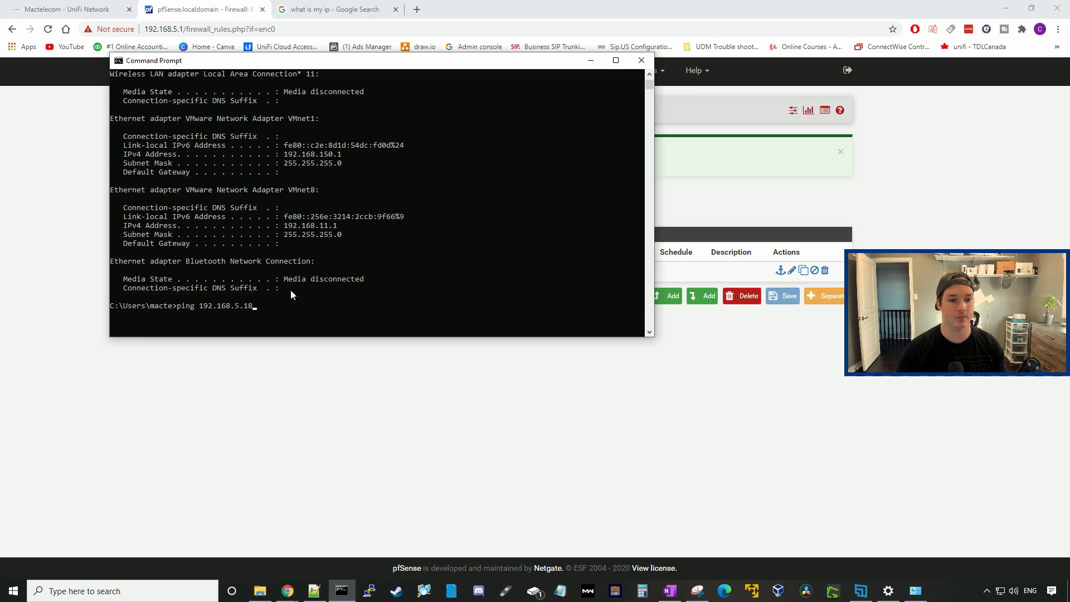
pyautogui.press('Return')
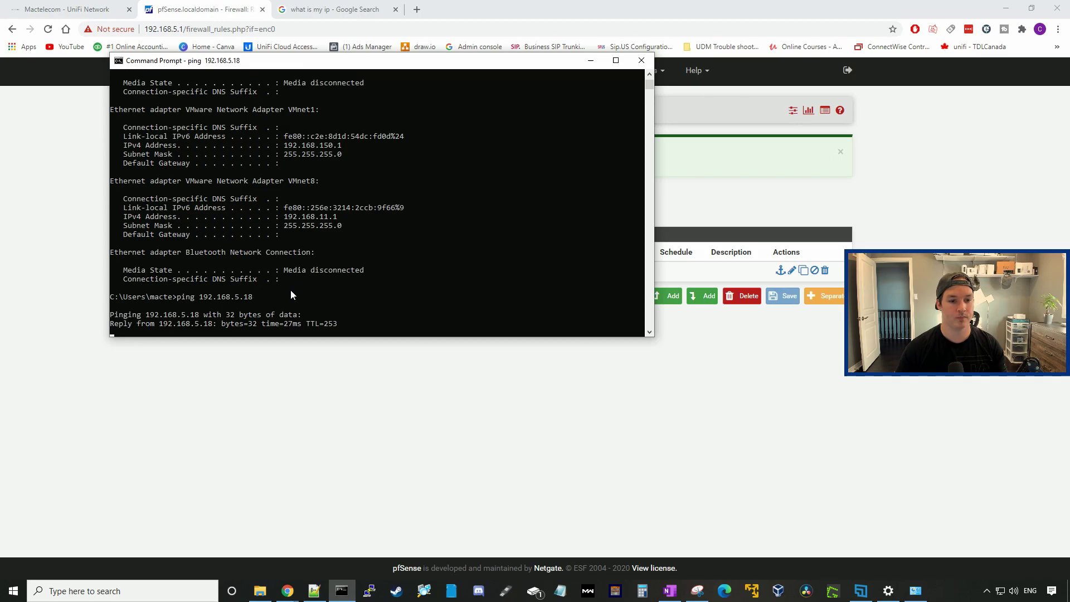